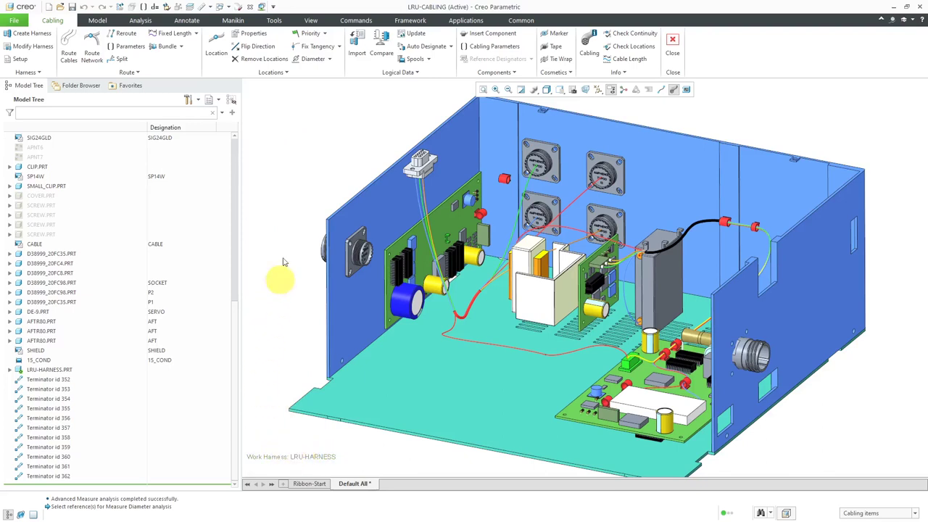
Step: Open the electrical parameters of all existing spools for editing
{"action": "left_click", "coordinate": [430, 63]}
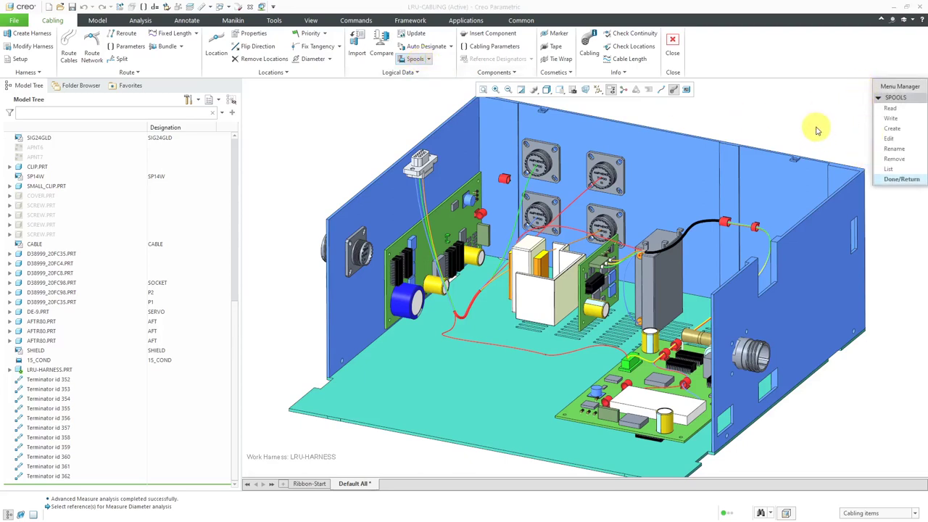
{"action": "left_click", "coordinate": [900, 140]}
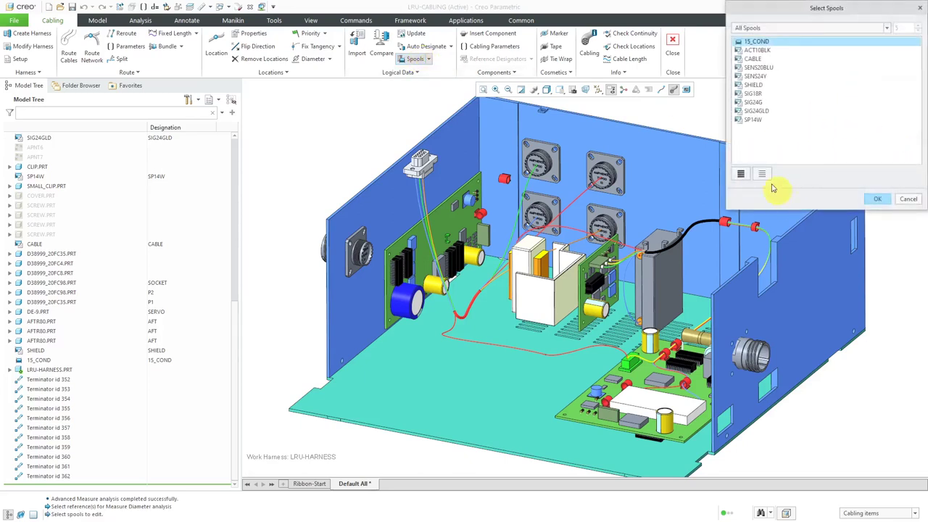
{"action": "left_click", "coordinate": [740, 173]}
{"action": "left_click", "coordinate": [878, 199]}
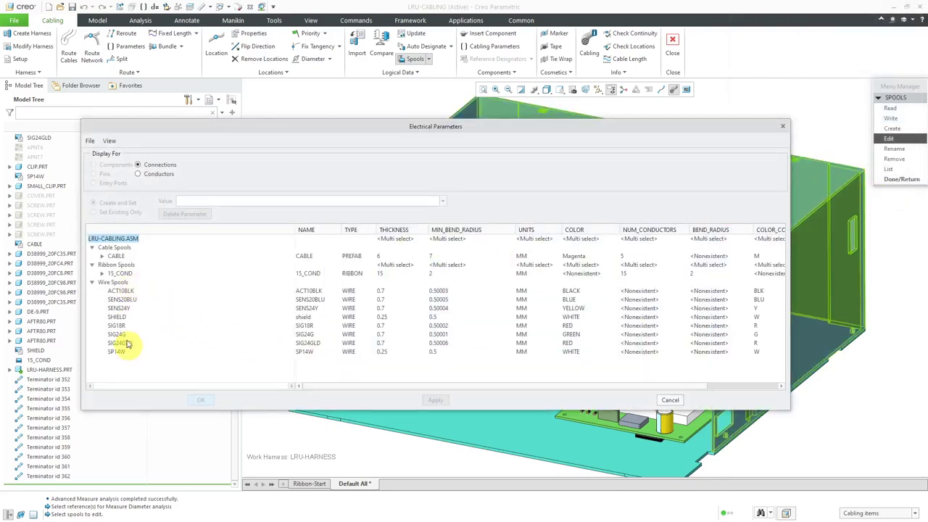
Step: Expand the 15_COND and CABLE spools to list their conductors
{"action": "left_click", "coordinate": [101, 273]}
{"action": "left_click", "coordinate": [112, 282]}
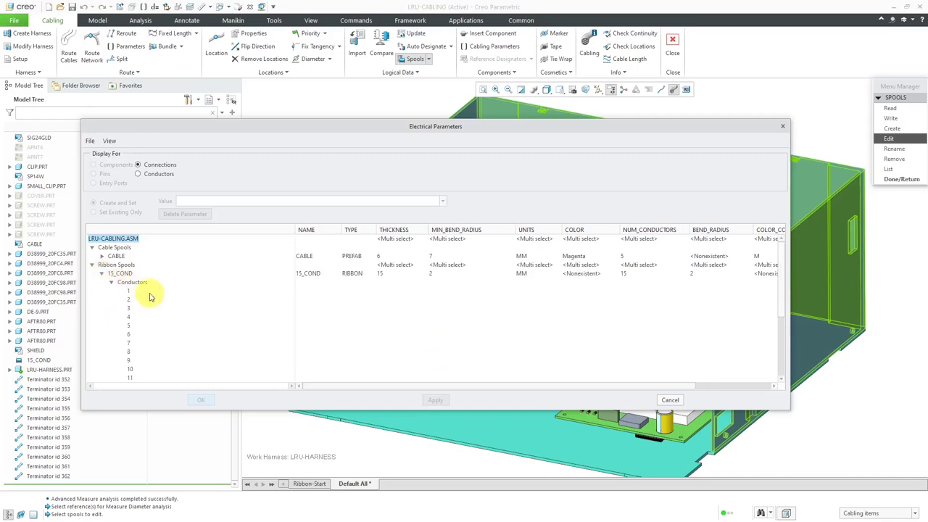
{"action": "scroll", "coordinate": [147, 299], "scroll_direction": "down", "scroll_amount": 2}
{"action": "scroll", "coordinate": [145, 300], "scroll_direction": "up", "scroll_amount": 2}
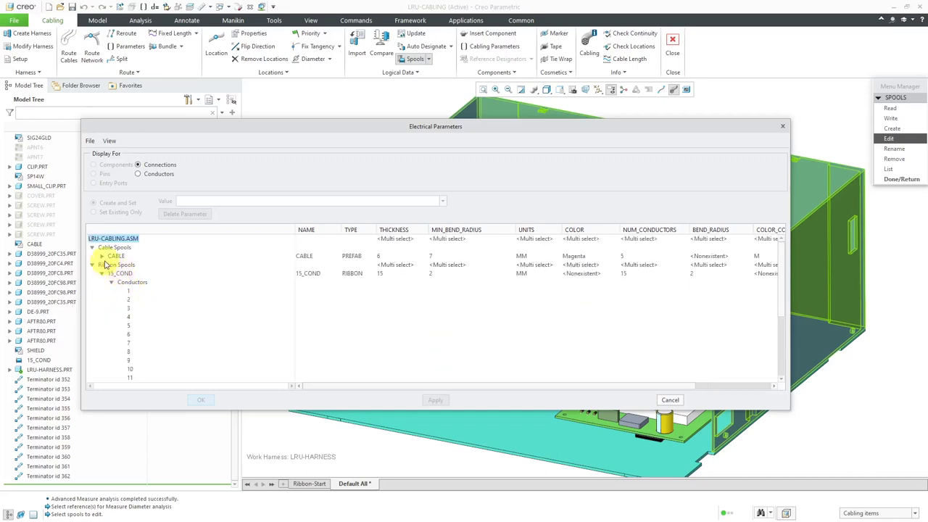
{"action": "left_click", "coordinate": [102, 255]}
{"action": "left_click", "coordinate": [111, 264]}
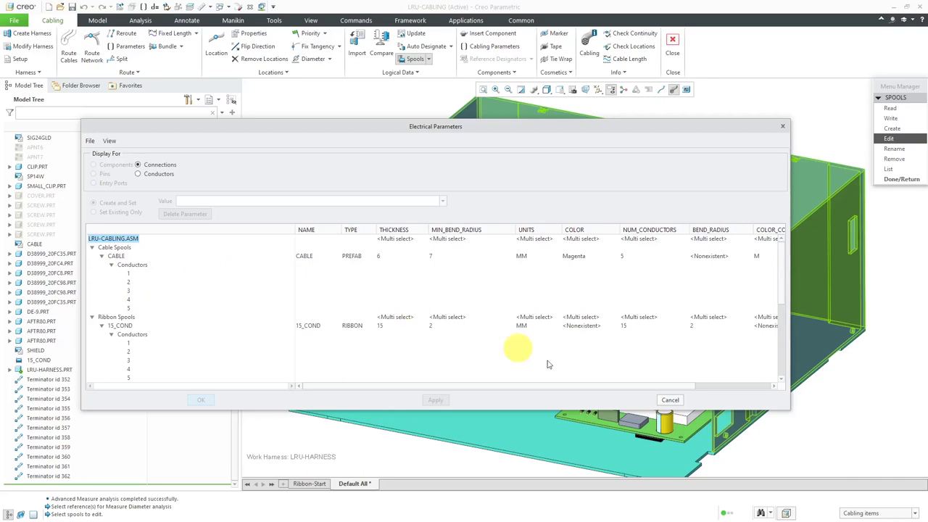
Step: Close Electrical Parameters and create a new cable spool named CAN_BUS
{"action": "left_click", "coordinate": [671, 401]}
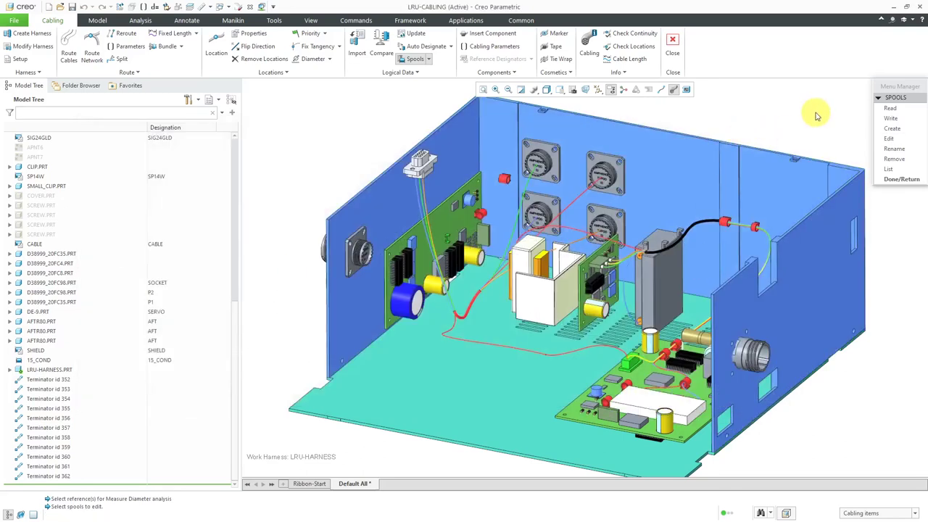
{"action": "left_click", "coordinate": [892, 129]}
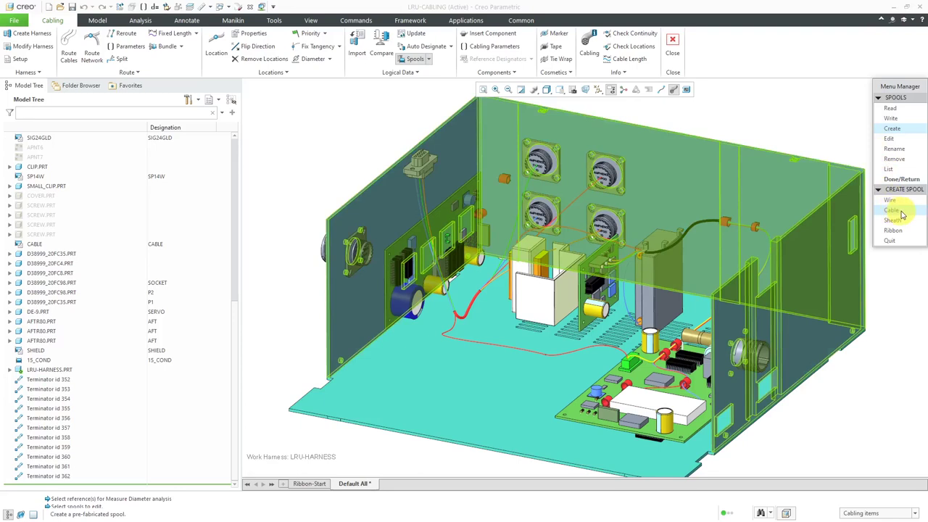
{"action": "left_click", "coordinate": [901, 211]}
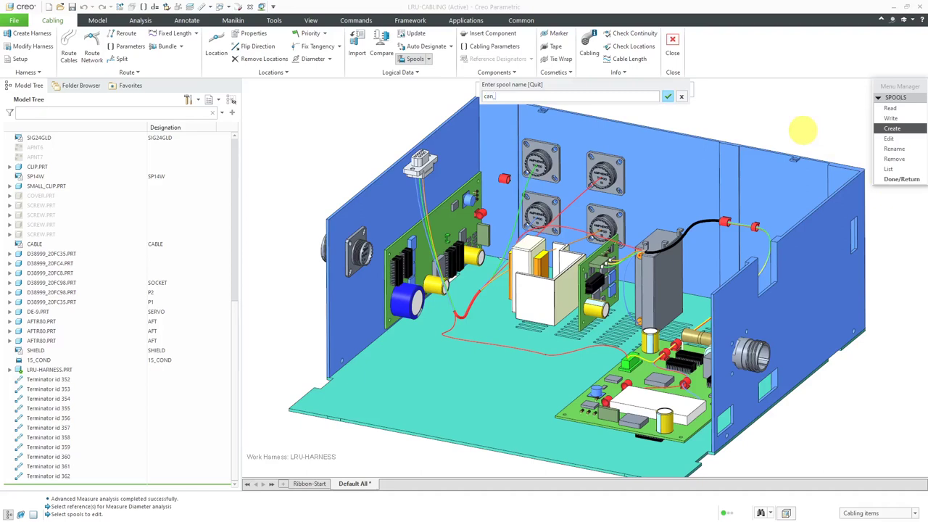
{"action": "key", "text": "BackSpace"}
{"action": "key", "text": "BackSpace"}
{"action": "type", "text": "can_BUS"}
{"action": "key", "text": "Return"}
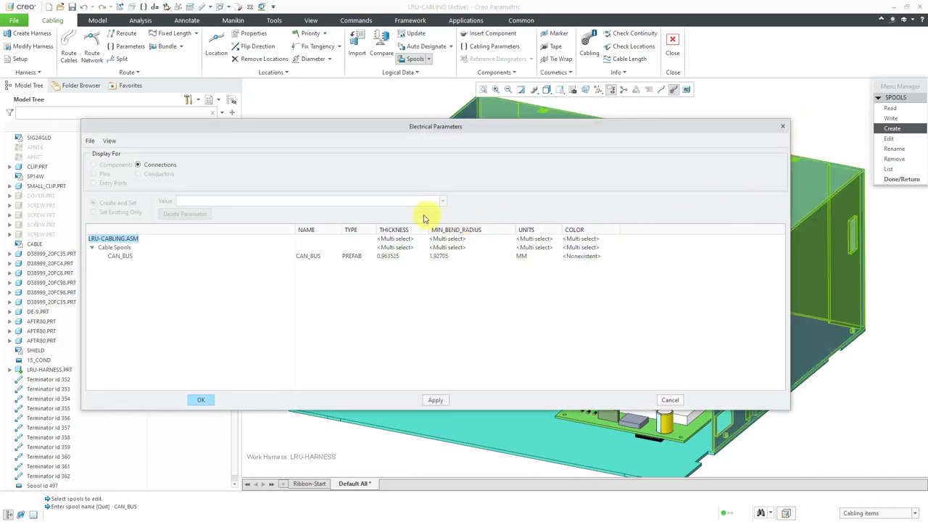
Step: Widen the TYPE and MIN_BEND_RADIUS columns and bring up the table's View menu
{"action": "left_click_drag", "start_coordinate": [376, 227], "coordinate": [455, 228]}
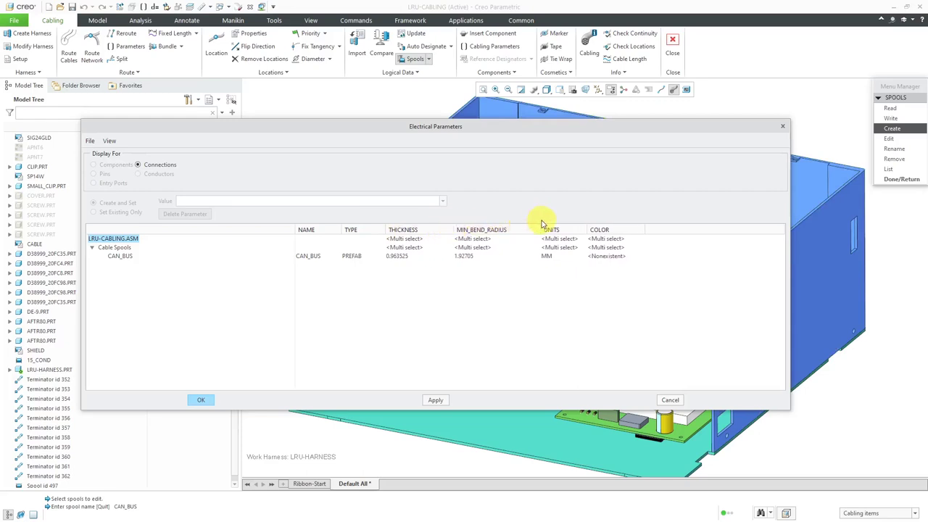
{"action": "left_click_drag", "start_coordinate": [538, 226], "coordinate": [617, 226]}
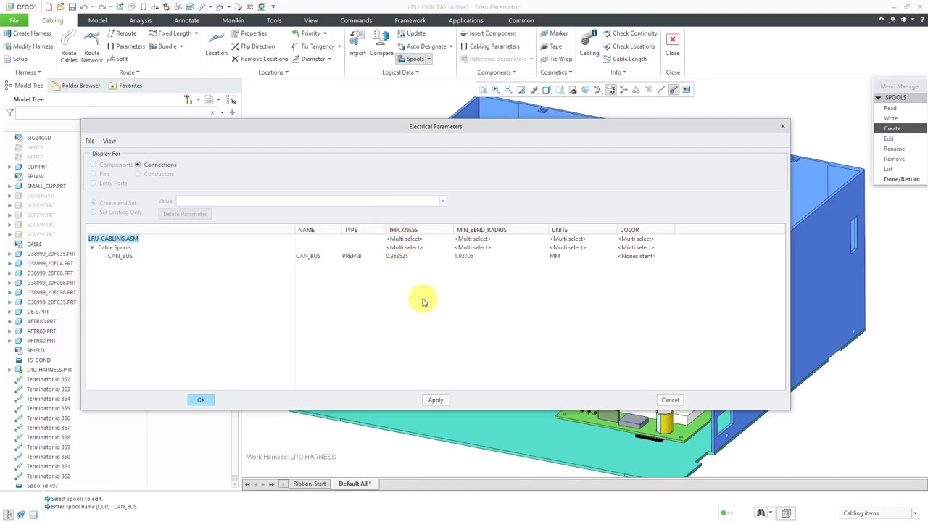
{"action": "left_click", "coordinate": [110, 142]}
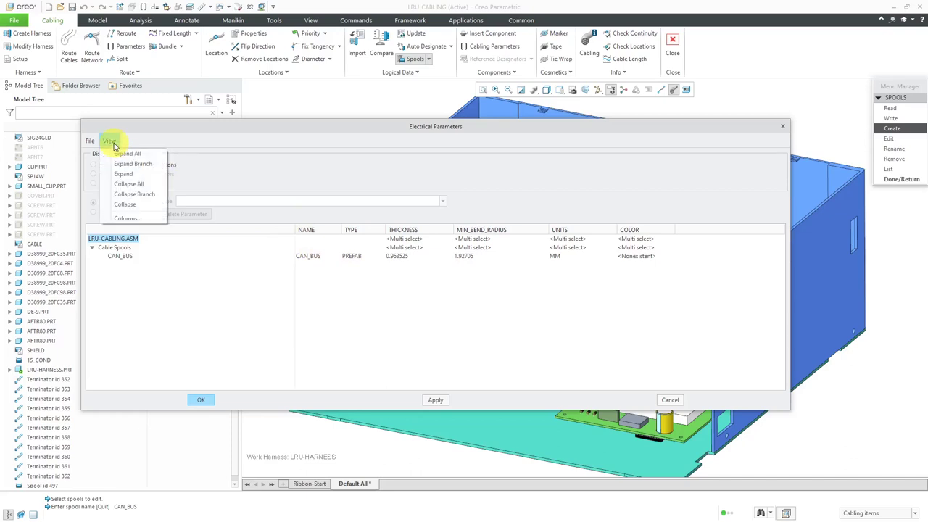
Step: Add the NUM_CONDUCTORS column and move it up to third position, right after TYPE
{"action": "left_click", "coordinate": [126, 217]}
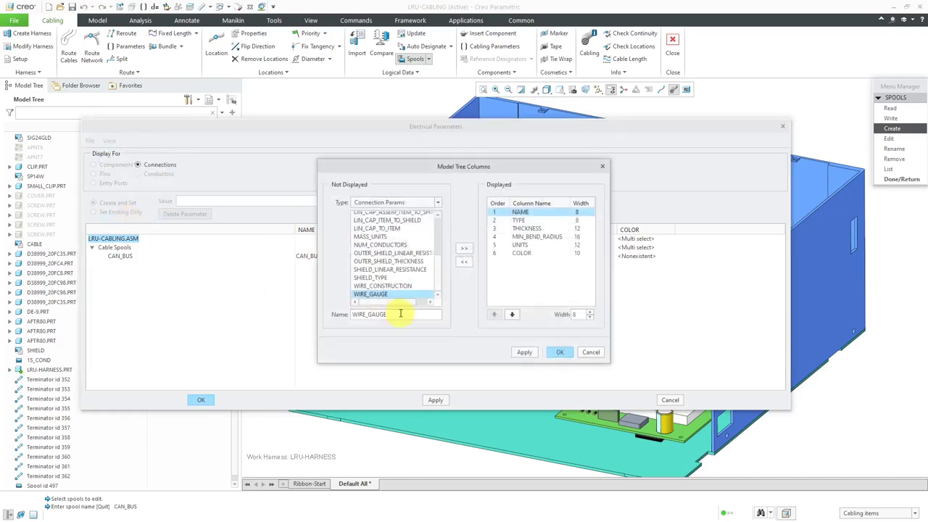
{"action": "scroll", "coordinate": [437, 276], "scroll_direction": "up", "scroll_amount": 1}
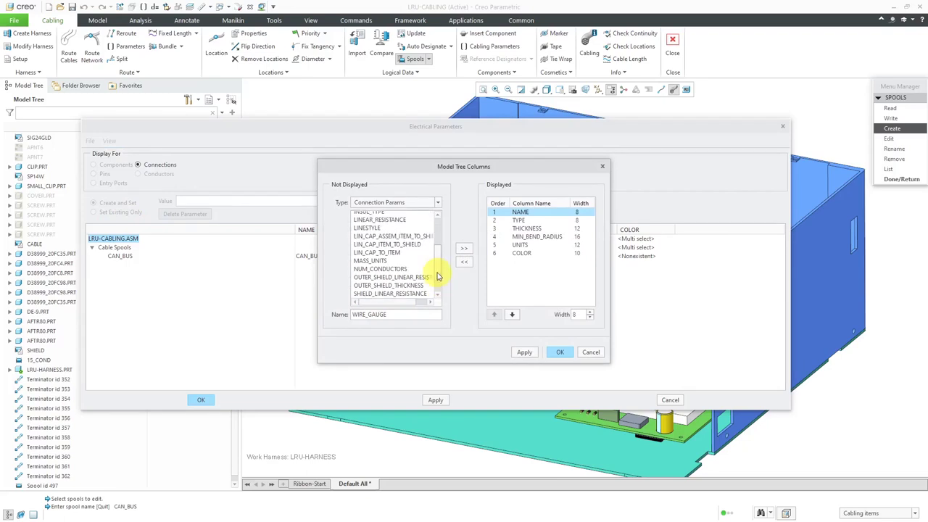
{"action": "left_click", "coordinate": [398, 270]}
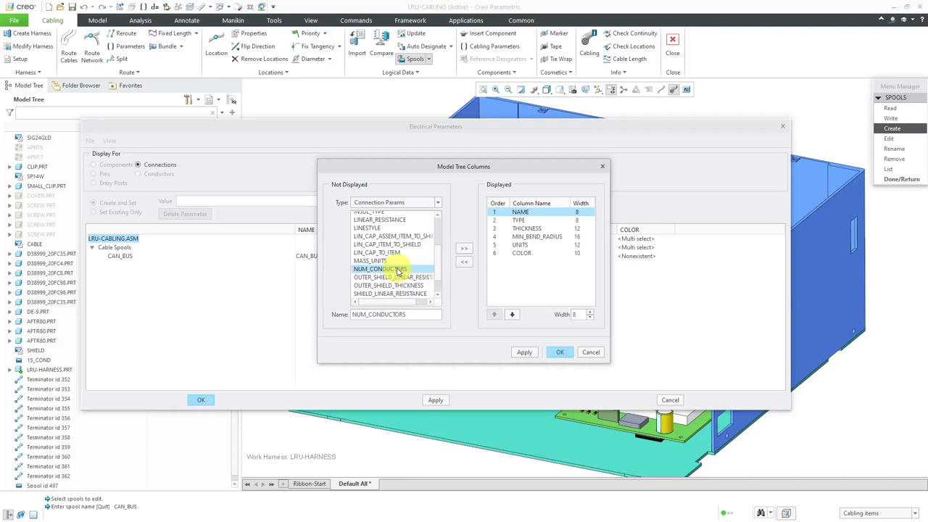
{"action": "left_click", "coordinate": [464, 249]}
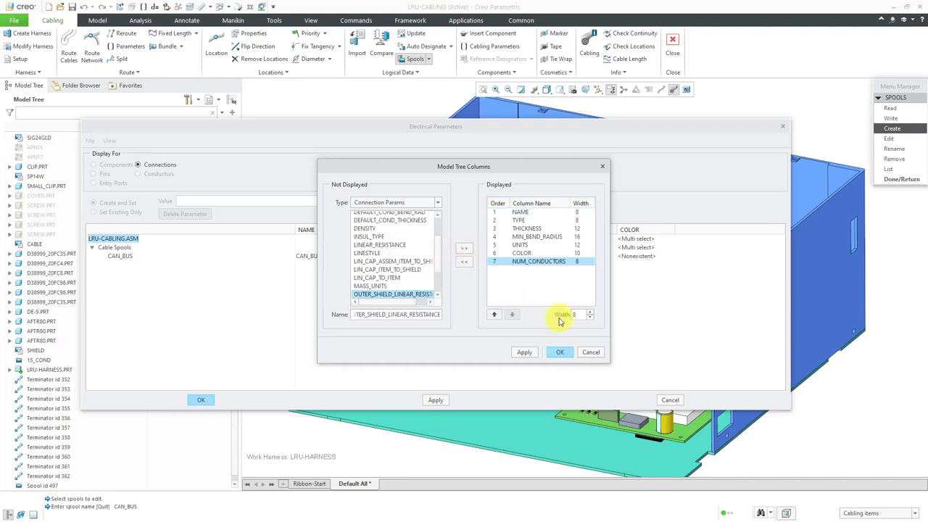
{"action": "left_click", "coordinate": [494, 314]}
{"action": "left_click", "coordinate": [494, 314]}
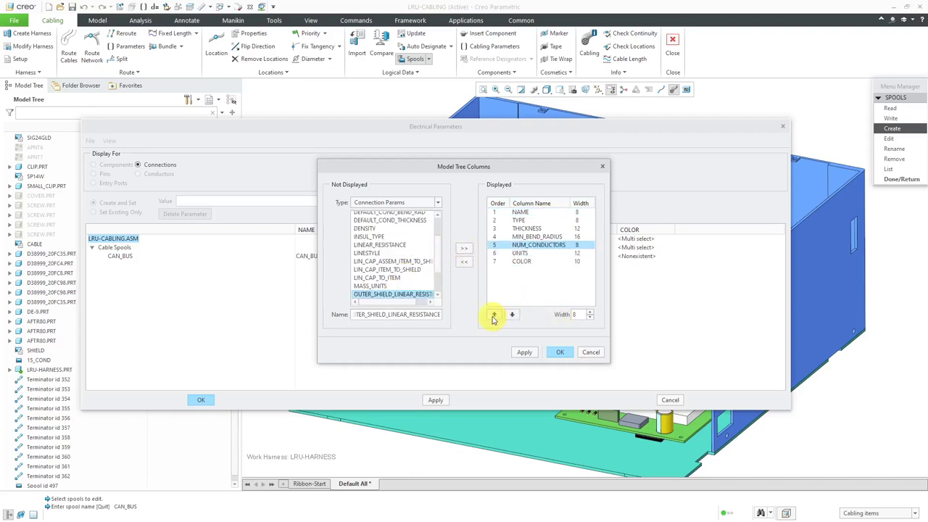
{"action": "left_click", "coordinate": [493, 315]}
{"action": "left_click", "coordinate": [494, 315]}
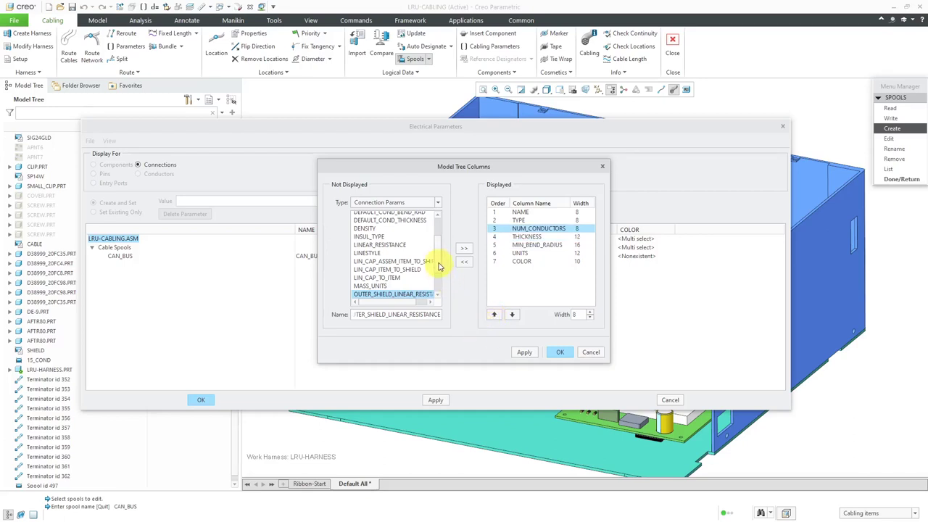
{"action": "scroll", "coordinate": [439, 260], "scroll_direction": "up", "scroll_amount": 2}
{"action": "scroll", "coordinate": [438, 247], "scroll_direction": "down", "scroll_amount": 5}
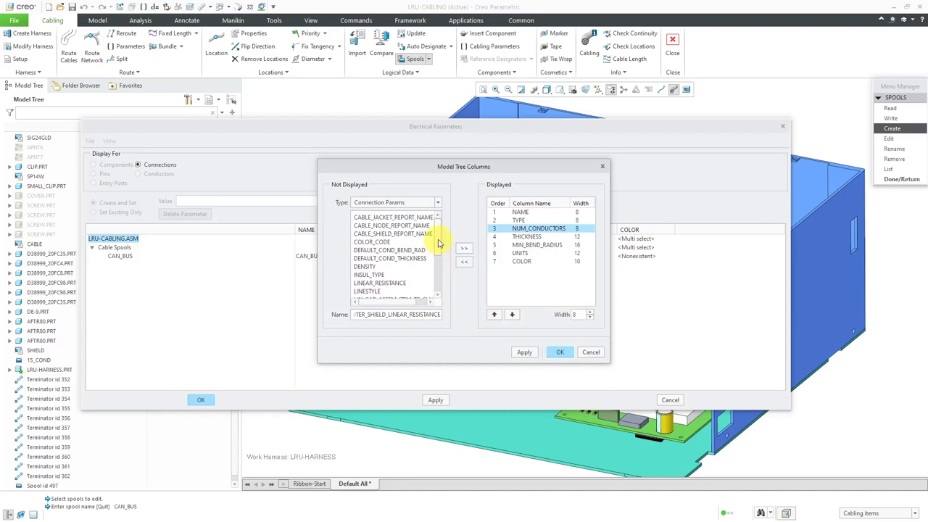
{"action": "scroll", "coordinate": [443, 294], "scroll_direction": "up", "scroll_amount": 1}
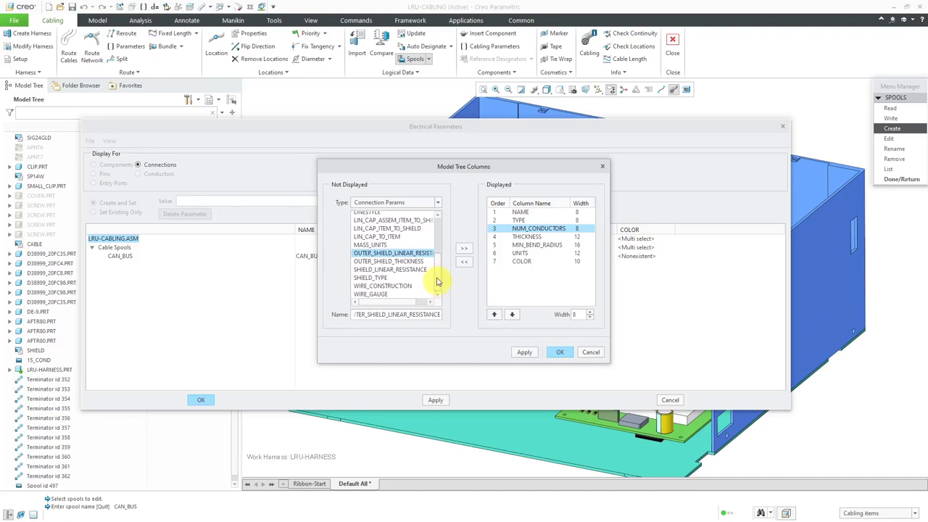
{"action": "scroll", "coordinate": [436, 285], "scroll_direction": "up", "scroll_amount": 3}
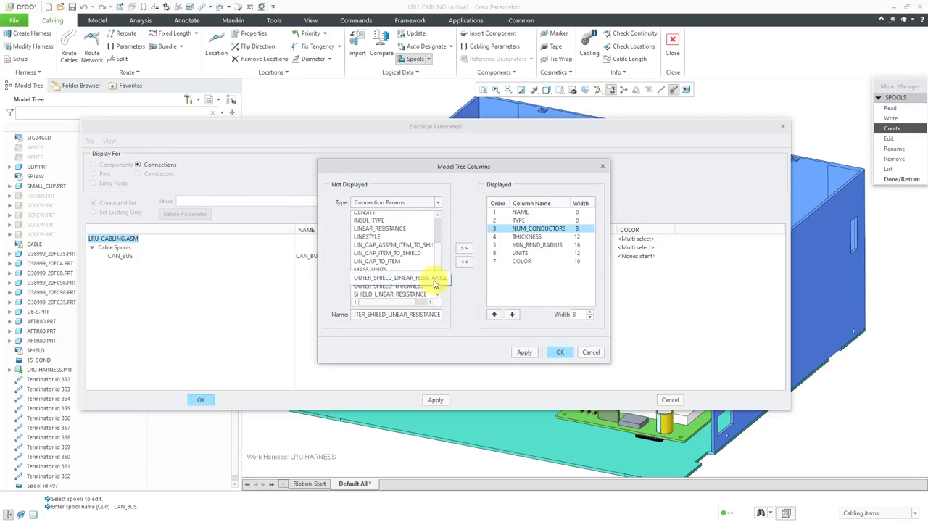
{"action": "scroll", "coordinate": [435, 283], "scroll_direction": "up", "scroll_amount": 3}
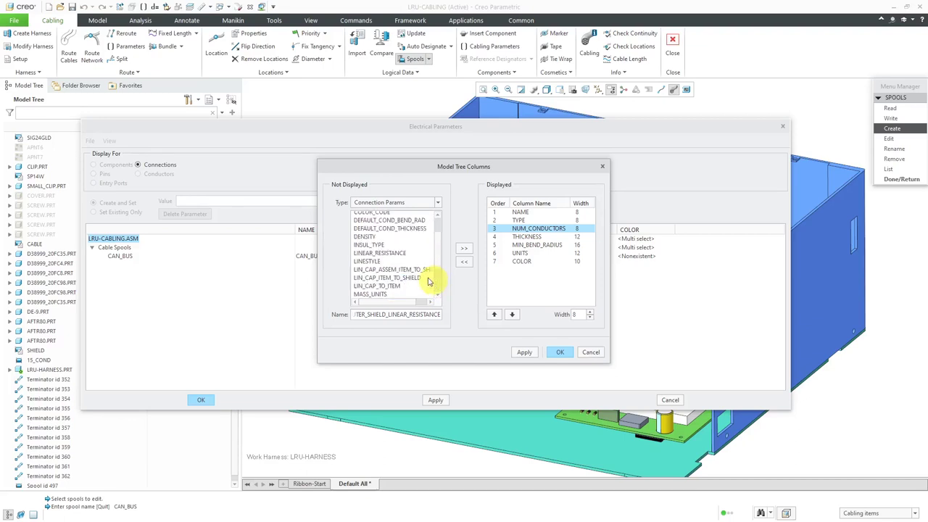
Step: Add DENSITY and MASS_UNITS columns and apply the new column layout
{"action": "left_click", "coordinate": [366, 237]}
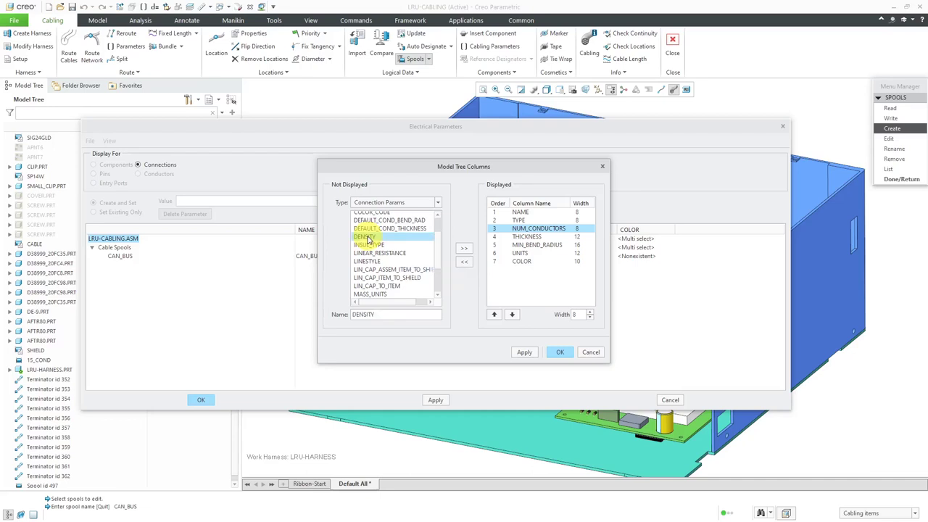
{"action": "left_click", "coordinate": [464, 249]}
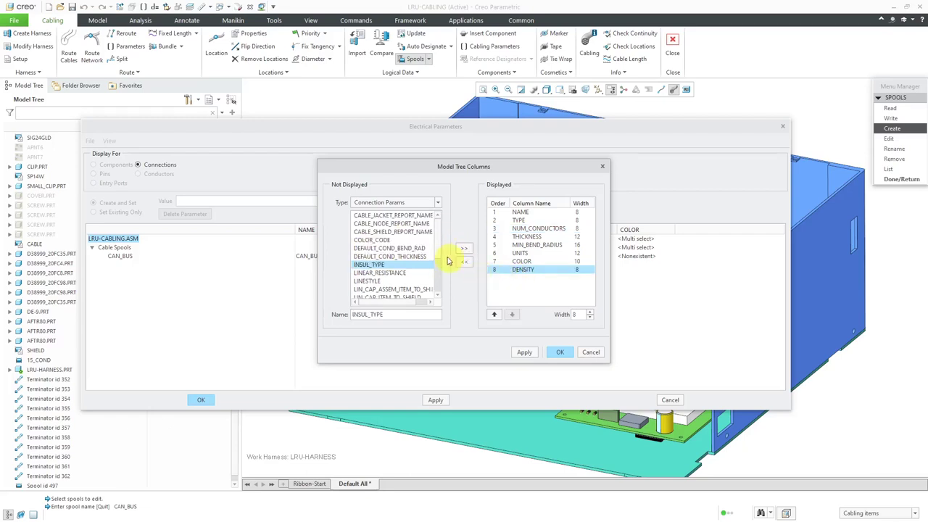
{"action": "scroll", "coordinate": [437, 245], "scroll_direction": "down", "scroll_amount": 3}
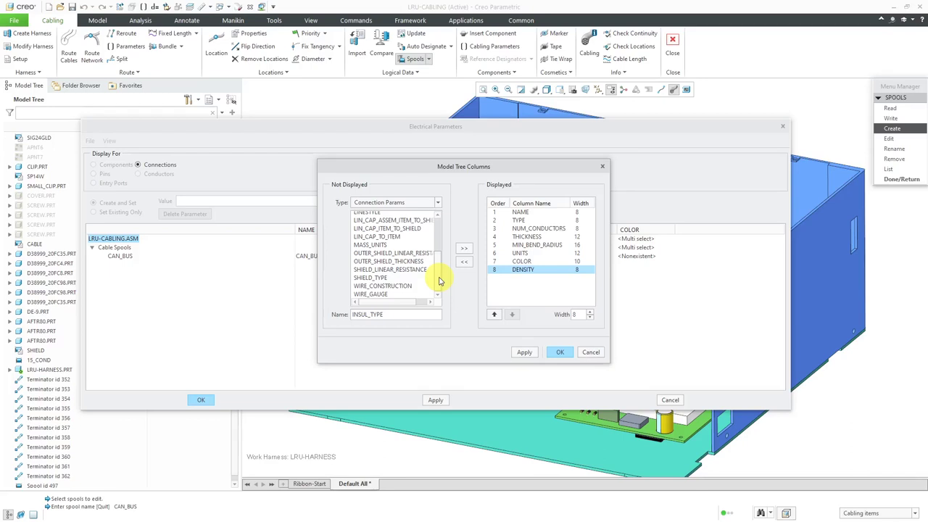
{"action": "left_click", "coordinate": [383, 245]}
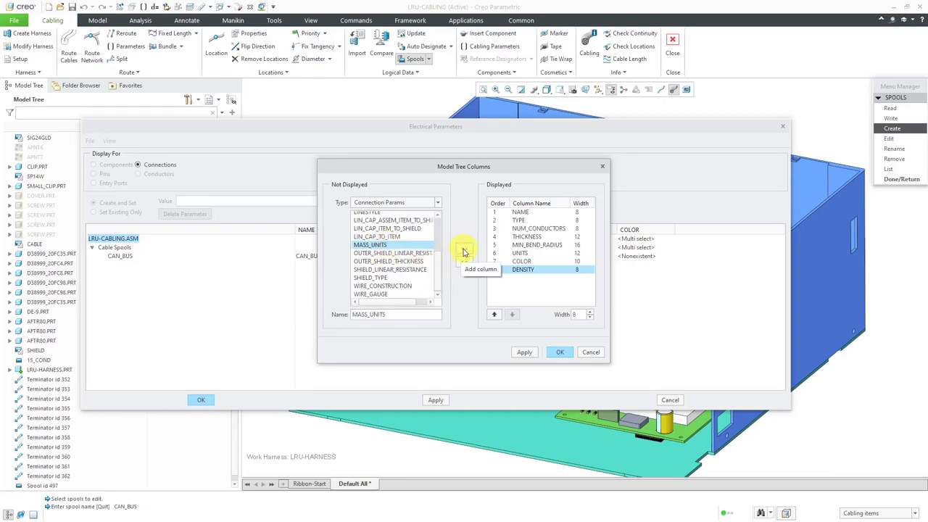
{"action": "left_click", "coordinate": [463, 249]}
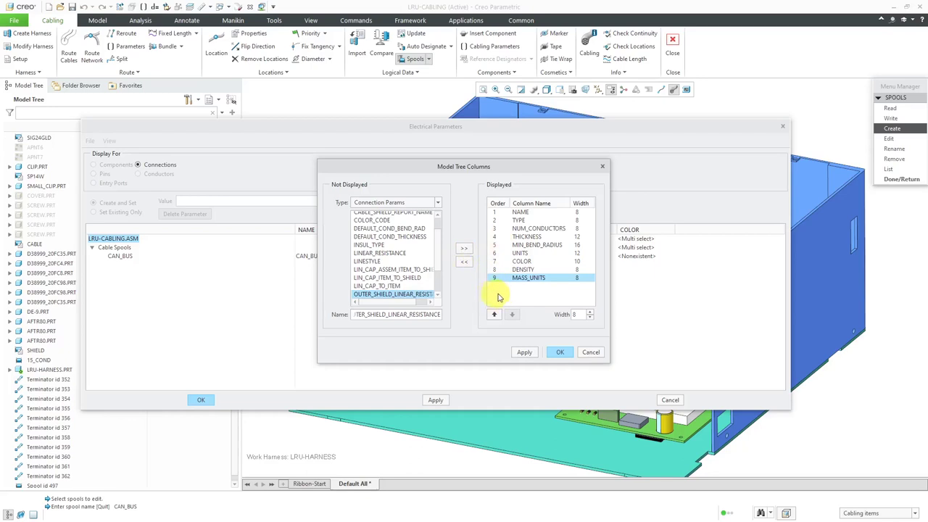
{"action": "left_click", "coordinate": [561, 352]}
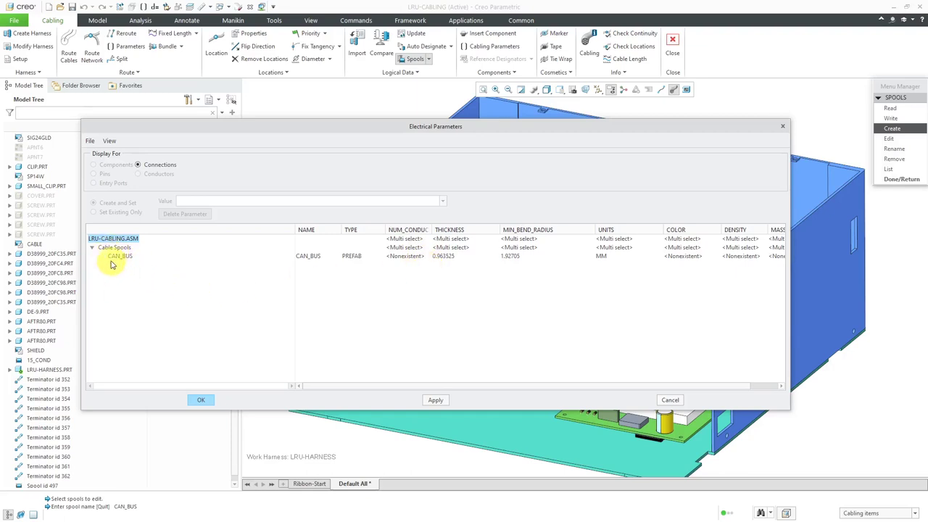
Step: Set CAN_BUS NUM_CONDUCTORS to 5 and expand it to show Conductors 1–5
{"action": "left_click", "coordinate": [404, 256]}
{"action": "left_click", "coordinate": [264, 200]}
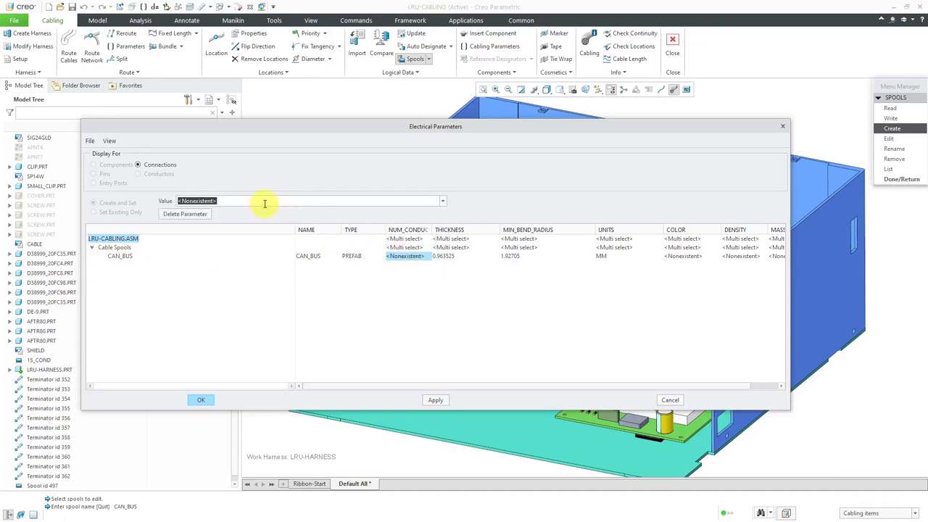
{"action": "type", "text": "5"}
{"action": "left_click", "coordinate": [285, 172]}
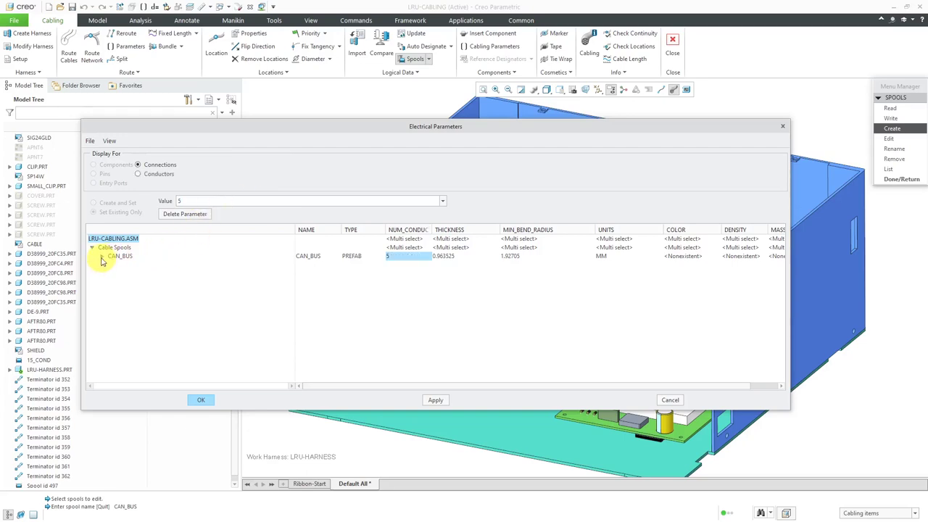
{"action": "left_click", "coordinate": [101, 258]}
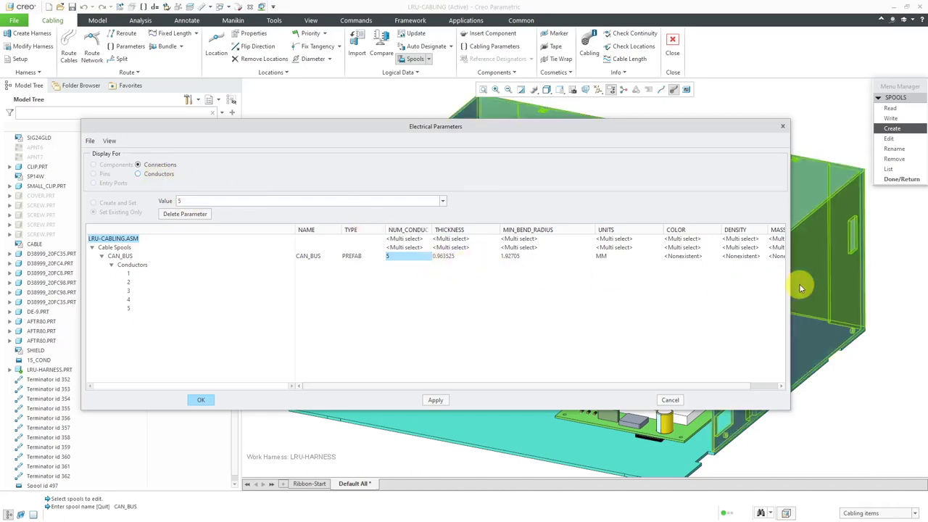
Step: Set CAN_BUS thickness to 2.5 and minimum bend radius to 5
{"action": "left_click_drag", "start_coordinate": [789, 287], "coordinate": [857, 276]}
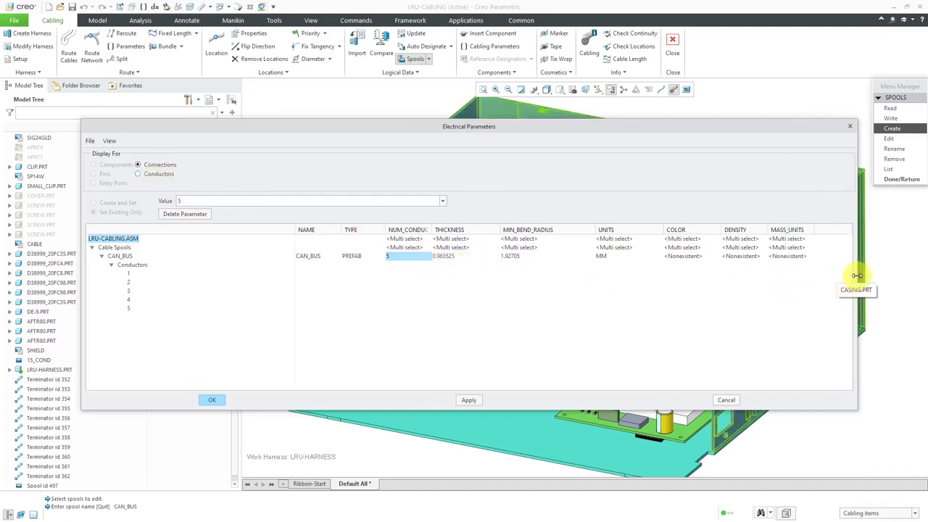
{"action": "left_click", "coordinate": [446, 256]}
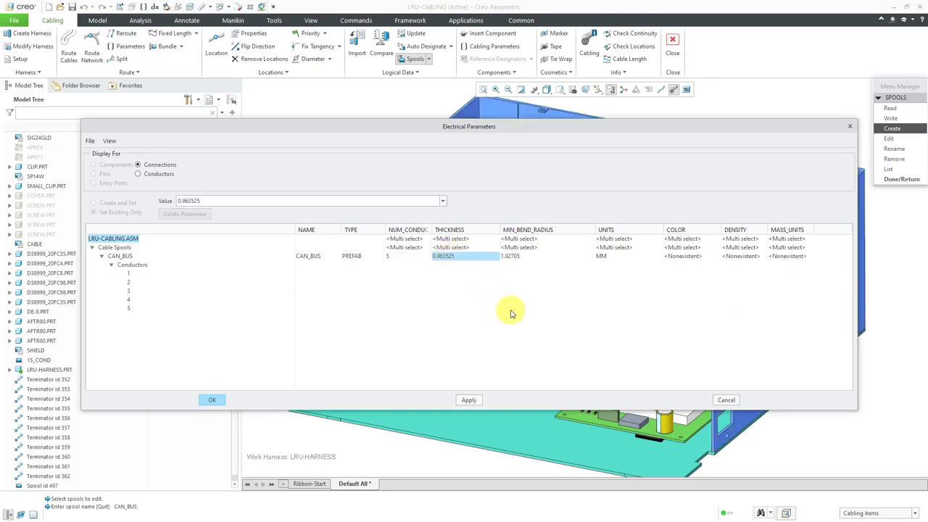
{"action": "type", "text": "2.5"}
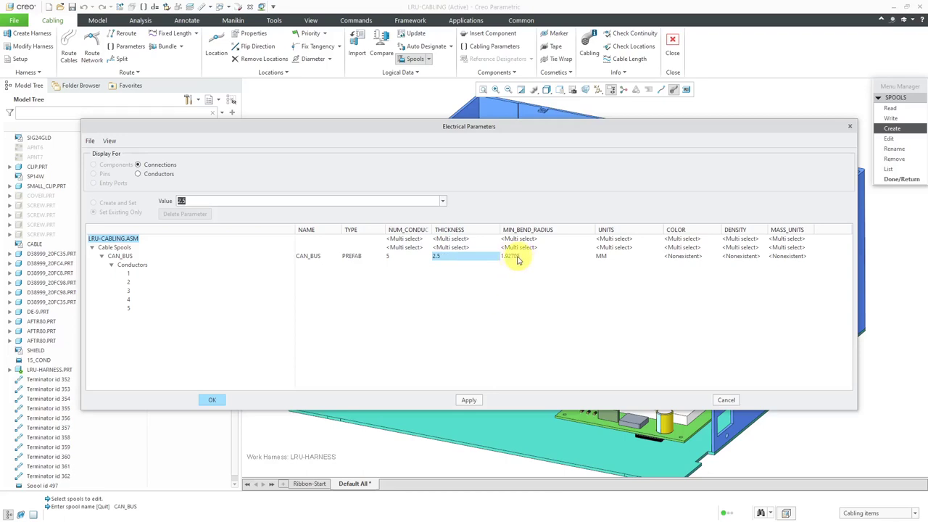
{"action": "left_click", "coordinate": [517, 258]}
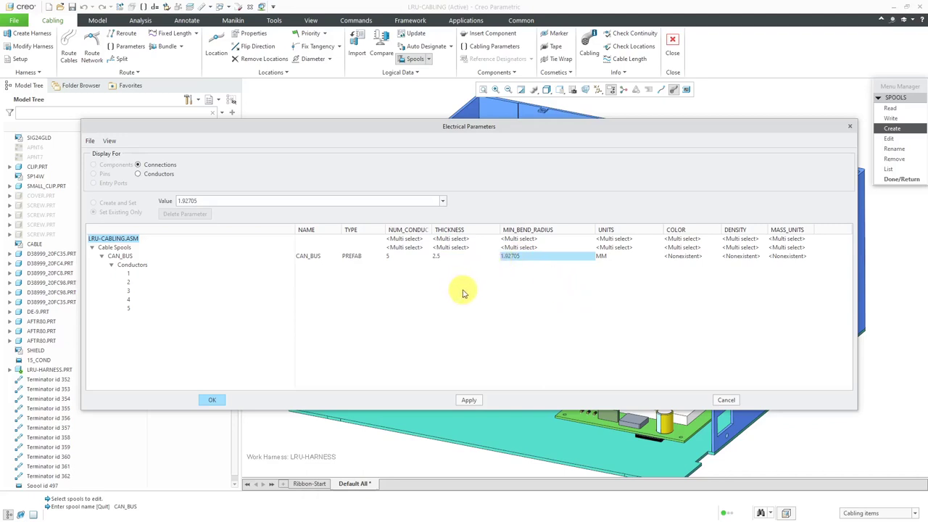
{"action": "double_click", "coordinate": [287, 200]}
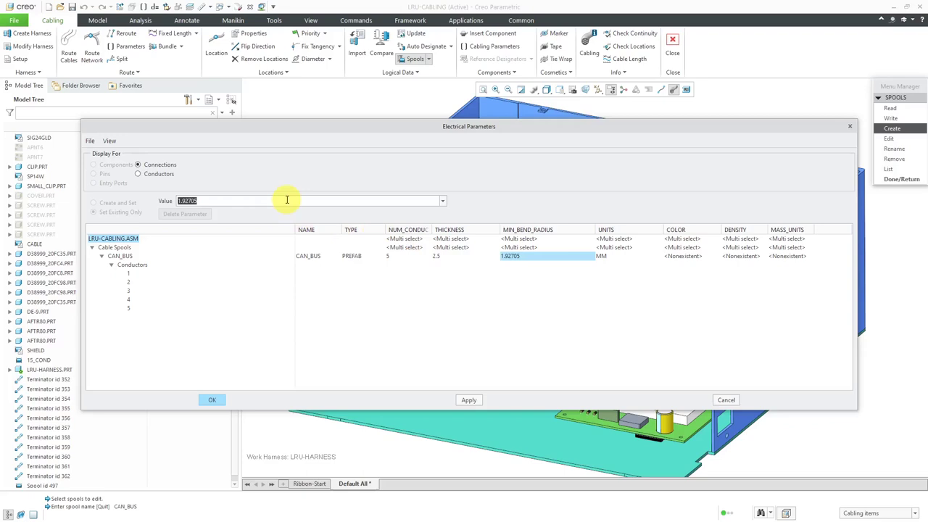
{"action": "type", "text": "5"}
Step: Set the CAN_BUS colour to GRAY and widen the COLOR column
{"action": "left_click", "coordinate": [689, 258]}
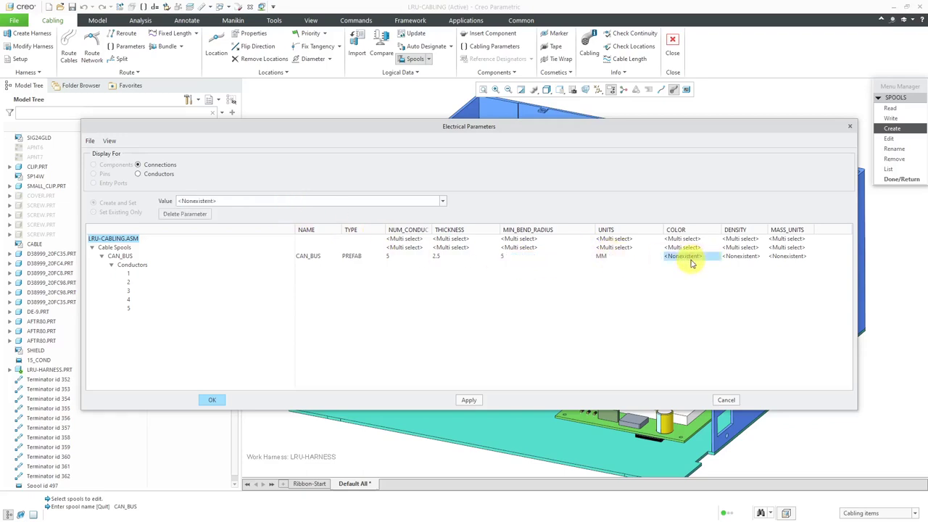
{"action": "left_click", "coordinate": [443, 201]}
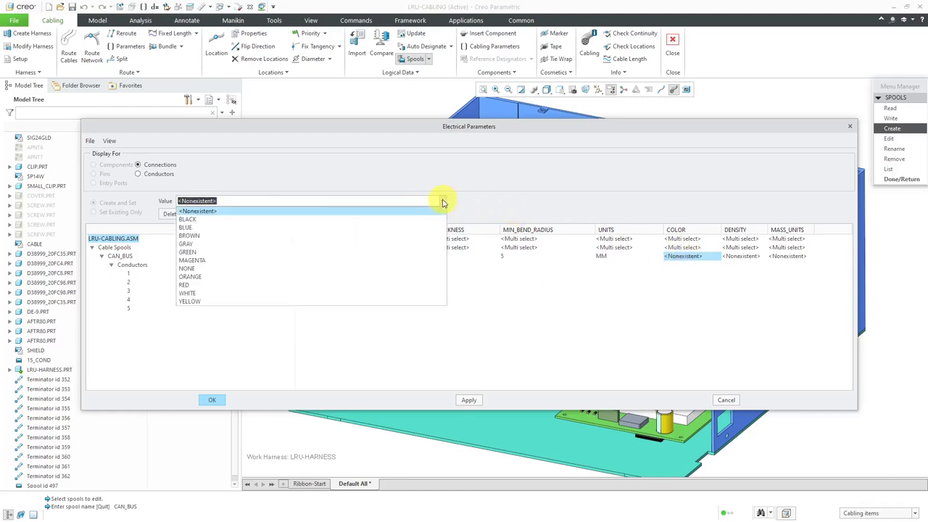
{"action": "left_click", "coordinate": [420, 246]}
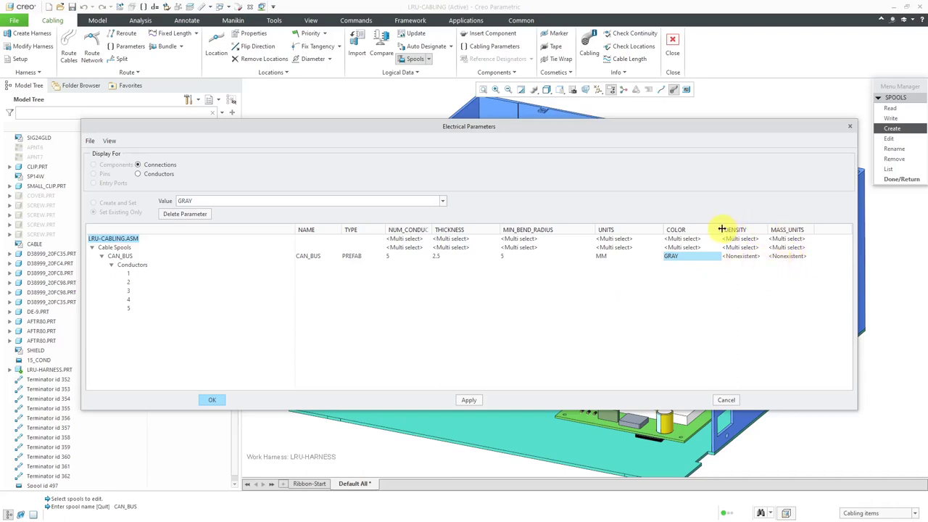
{"action": "left_click_drag", "start_coordinate": [721, 228], "coordinate": [733, 227]}
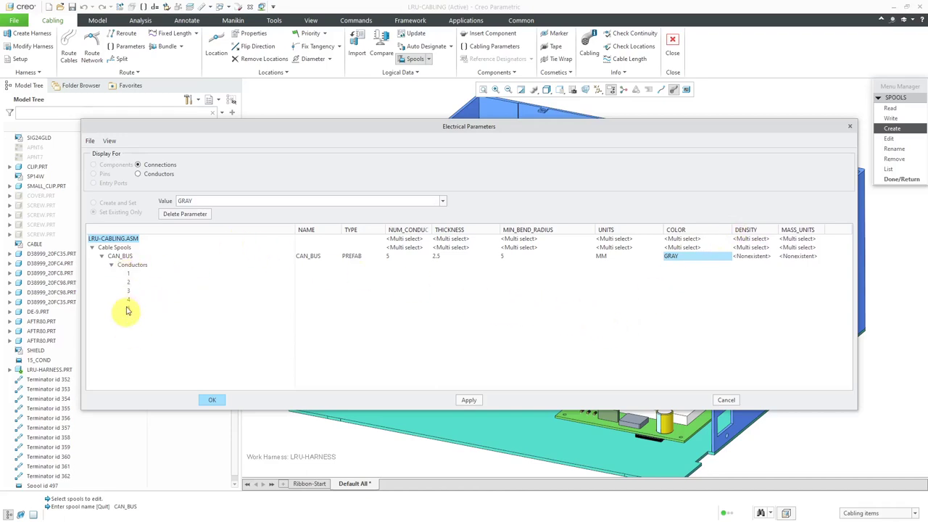
Step: Switch the table to conductor parameters and add WIRE_GAUGE to the displayed columns
{"action": "left_click", "coordinate": [138, 175]}
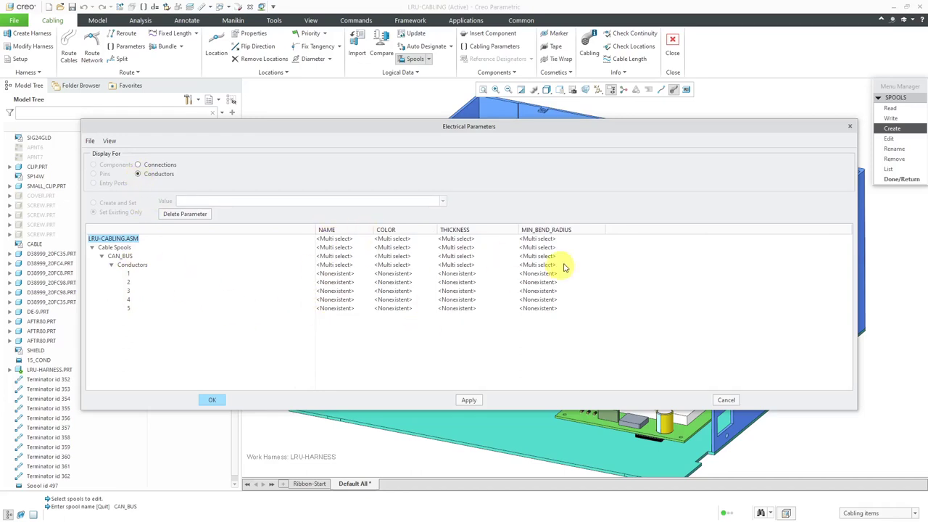
{"action": "left_click", "coordinate": [110, 142]}
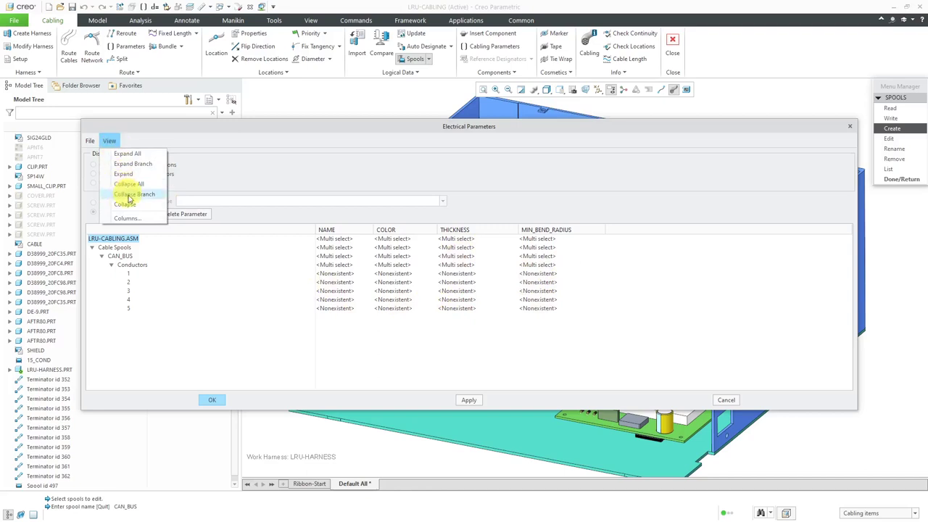
{"action": "left_click", "coordinate": [128, 218]}
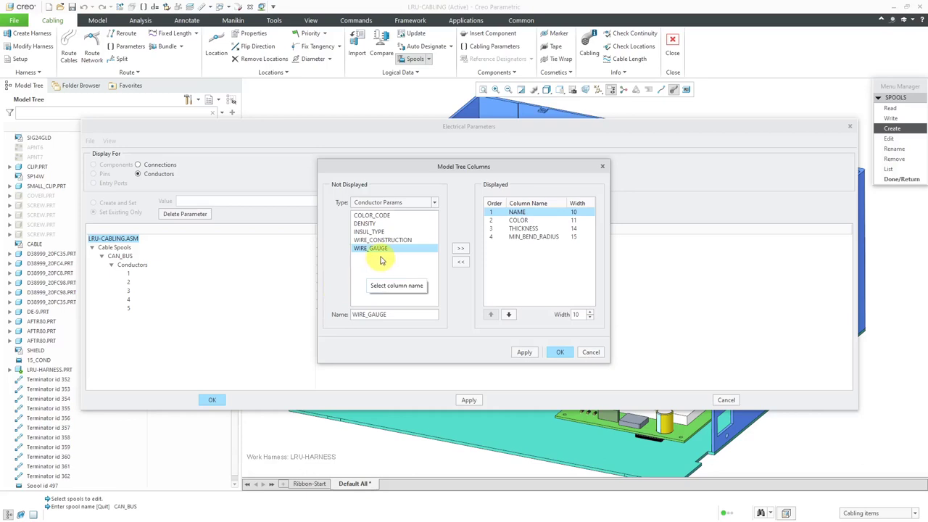
{"action": "left_click", "coordinate": [461, 250]}
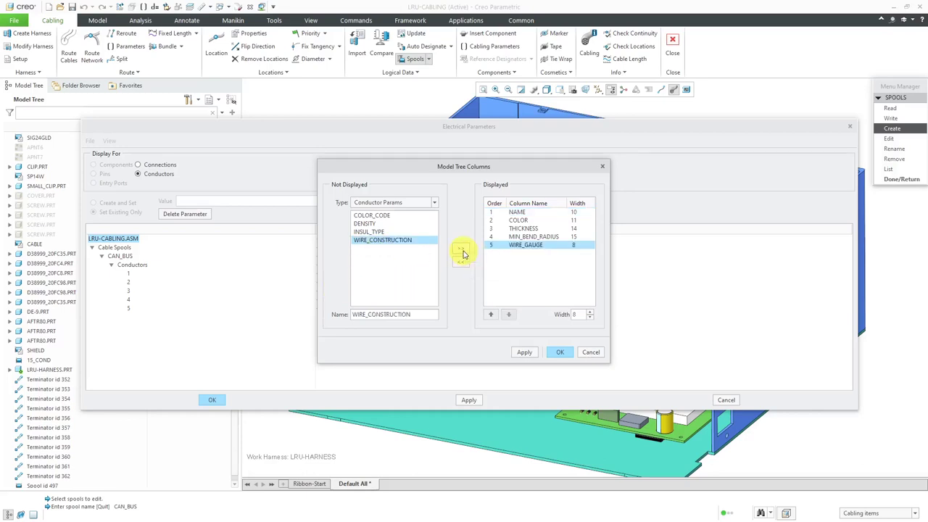
Step: Confirm the columns and set all five conductors' wire gauge to 20 AWG
{"action": "left_click", "coordinate": [559, 352]}
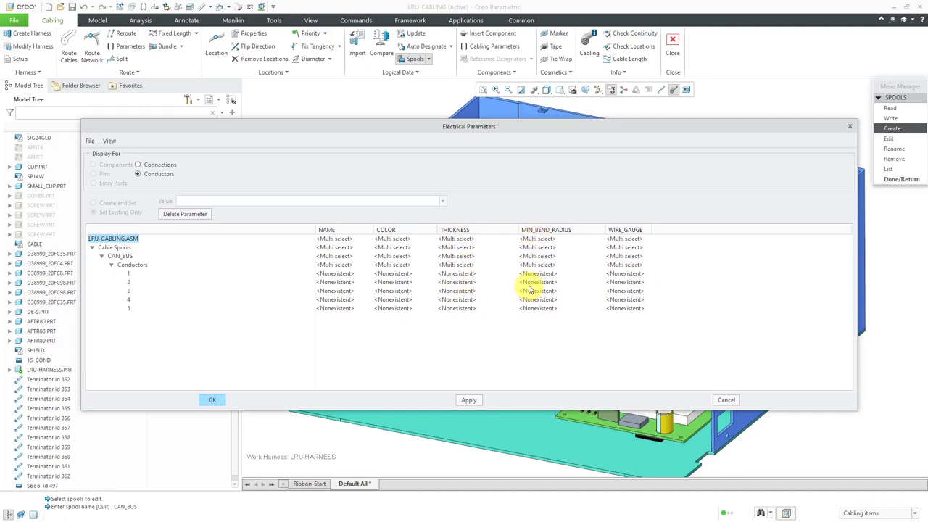
{"action": "left_click", "coordinate": [461, 278]}
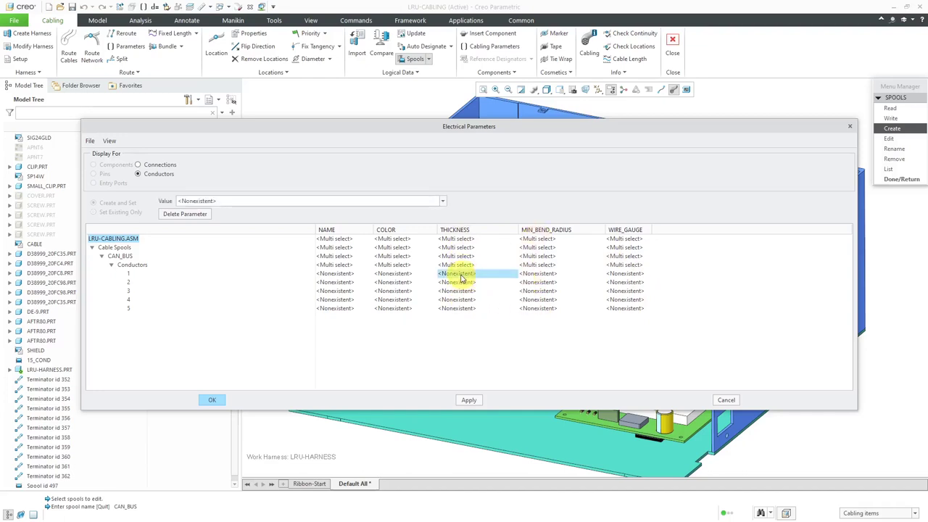
{"action": "left_click", "coordinate": [628, 265]}
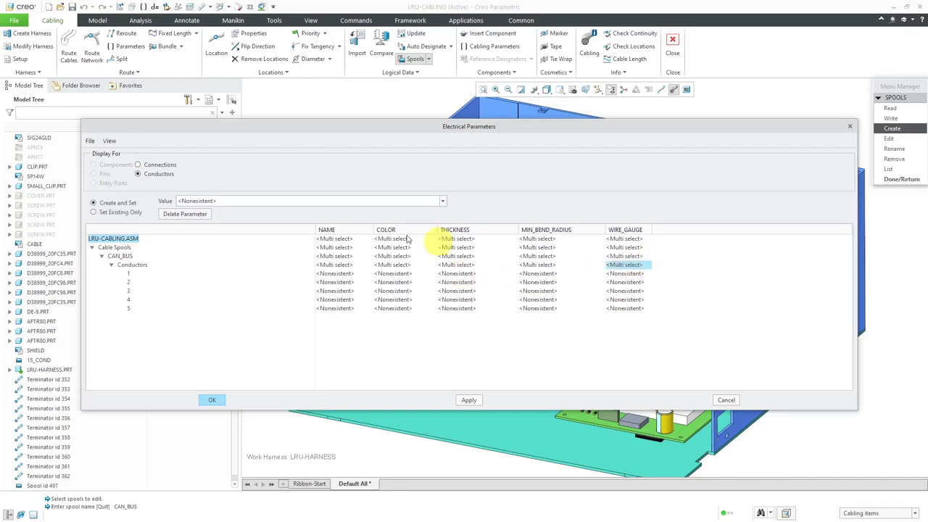
{"action": "left_click", "coordinate": [313, 200]}
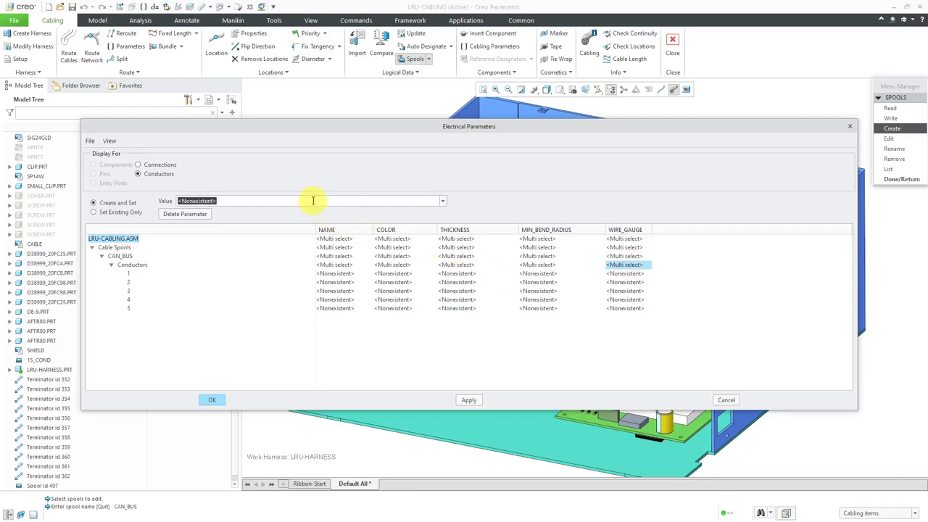
{"action": "type", "text": "20 AWG"}
{"action": "key", "text": "Return"}
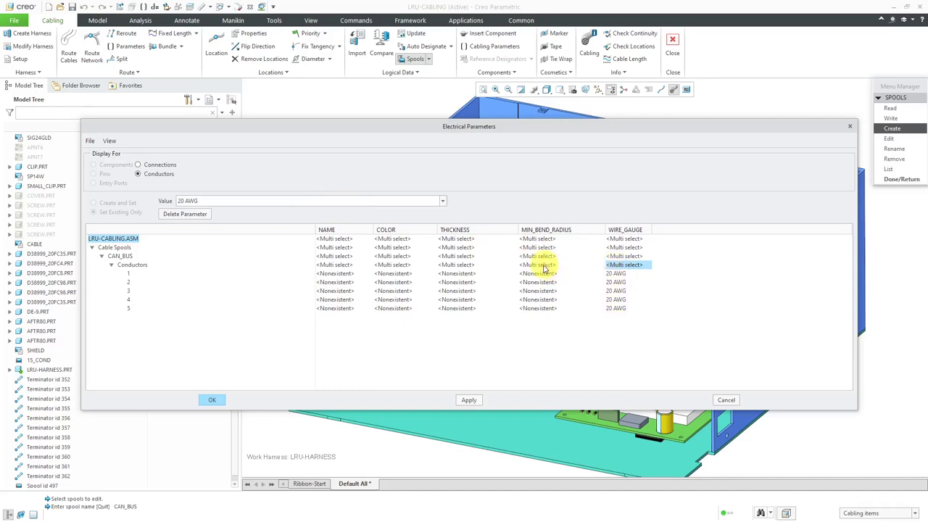
Step: Give all conductors thickness 0.8128 and minimum bend radius 1.6256
{"action": "left_click", "coordinate": [462, 266]}
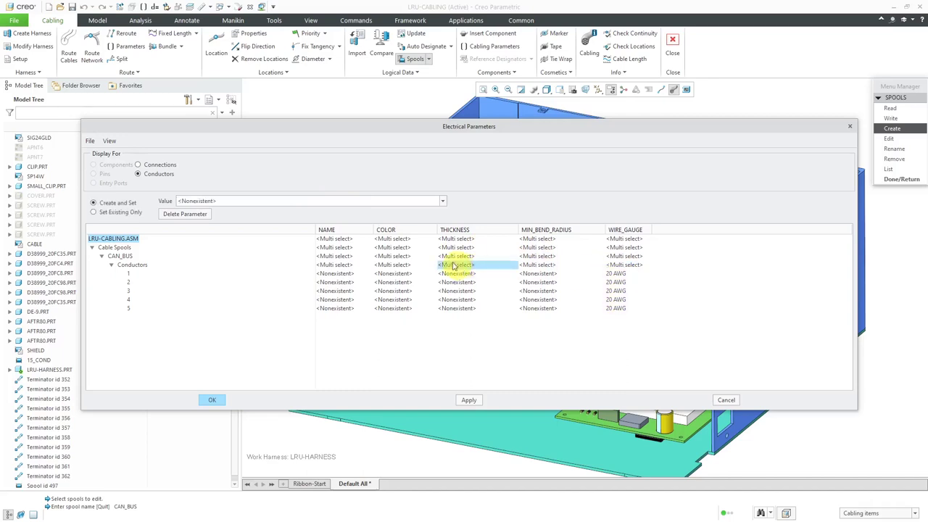
{"action": "left_click", "coordinate": [313, 202]}
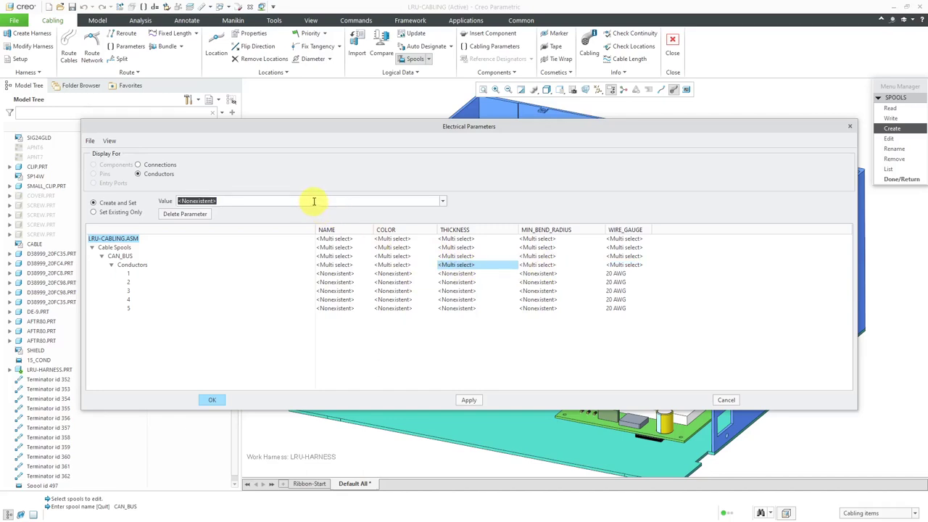
{"action": "type", "text": ".8128"}
{"action": "key", "text": "Return"}
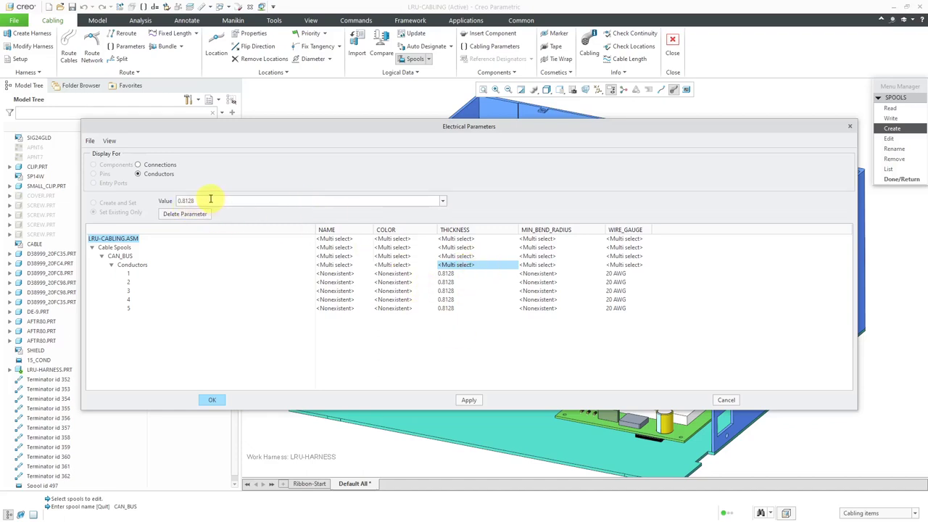
{"action": "left_click", "coordinate": [545, 264]}
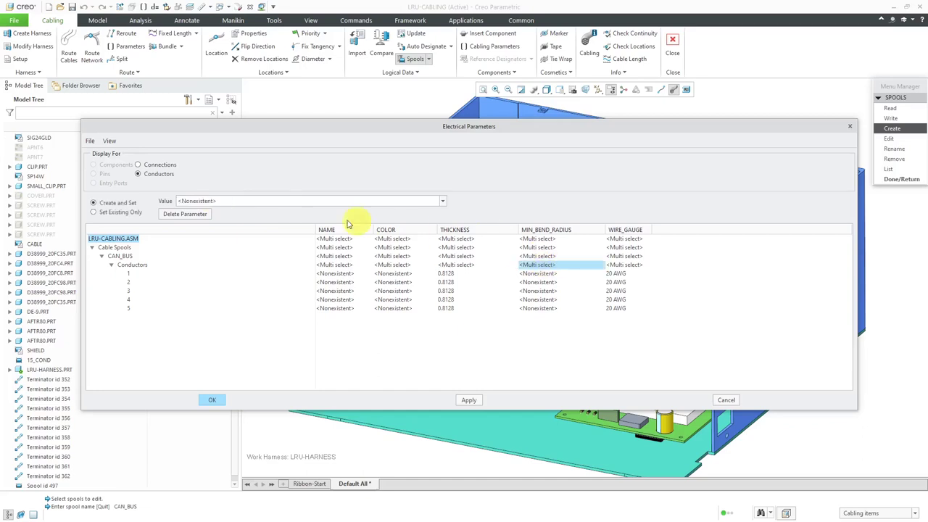
{"action": "left_click", "coordinate": [257, 198]}
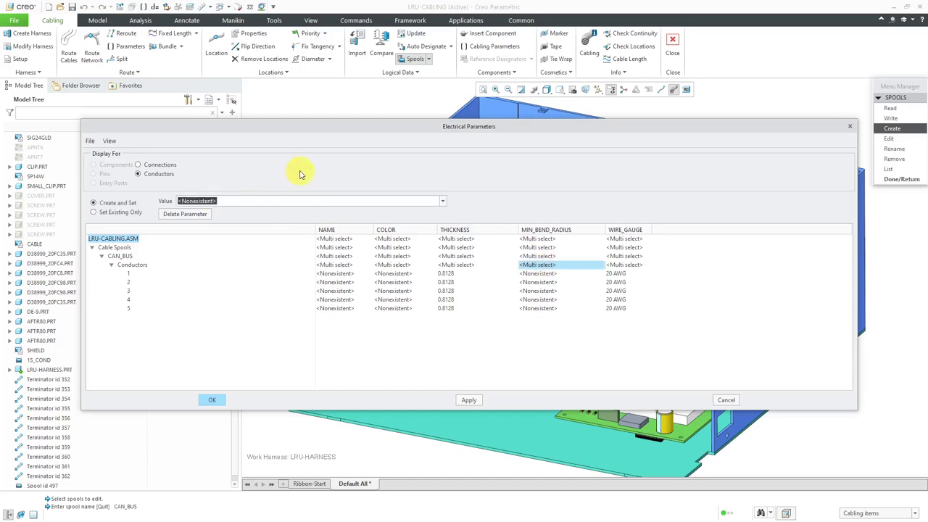
{"action": "type", "text": "1.6256"}
{"action": "key", "text": "Return"}
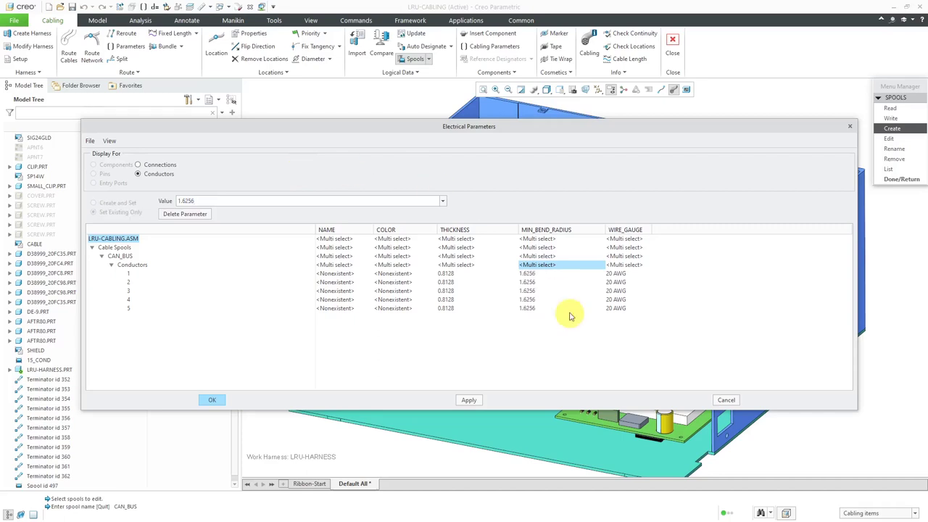
Step: Name conductor 1 CAN_V and conductor 2 CAN_HIGH
{"action": "left_click", "coordinate": [340, 274]}
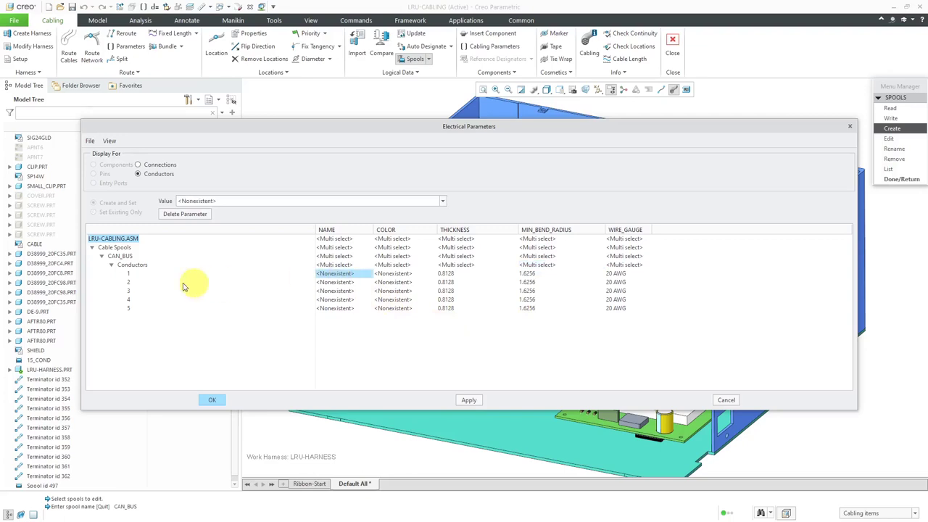
{"action": "double_click", "coordinate": [240, 201]}
{"action": "type", "text": "CAN_V"}
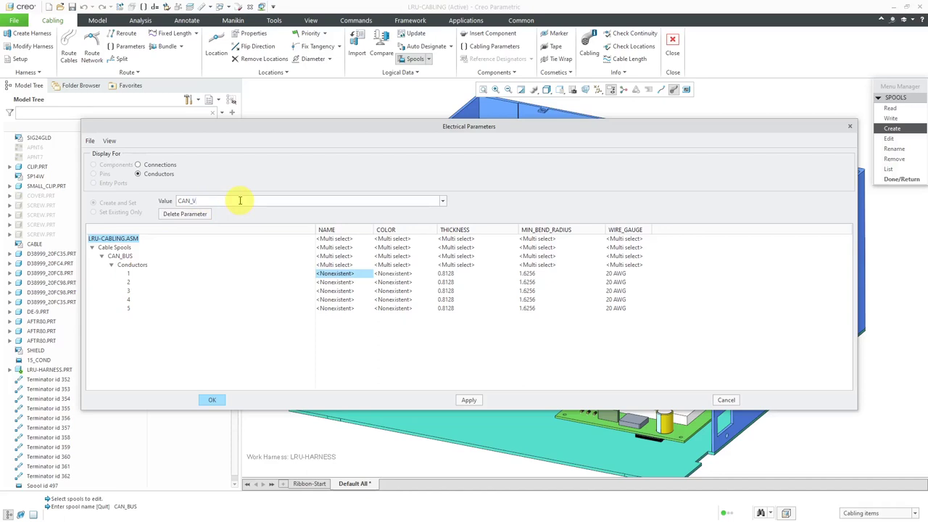
{"action": "key", "text": "Return"}
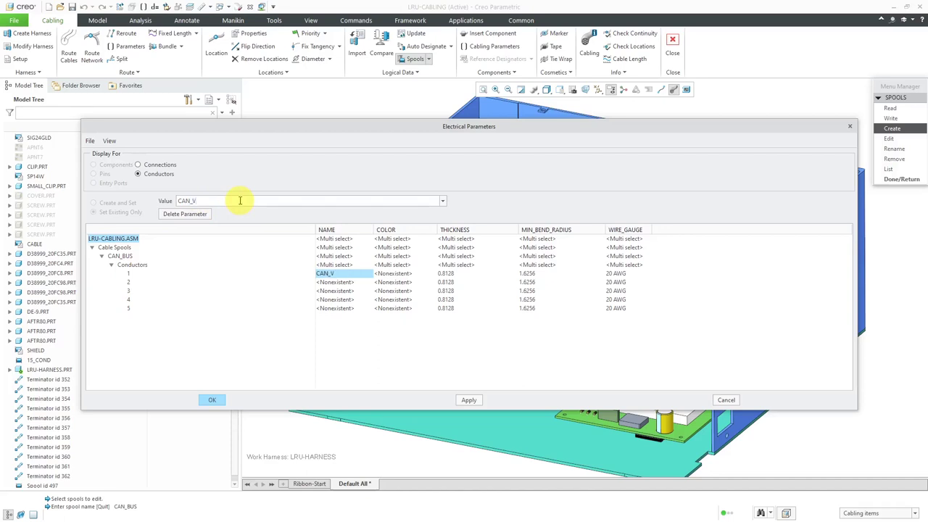
{"action": "left_click", "coordinate": [328, 283]}
{"action": "left_click", "coordinate": [270, 202]}
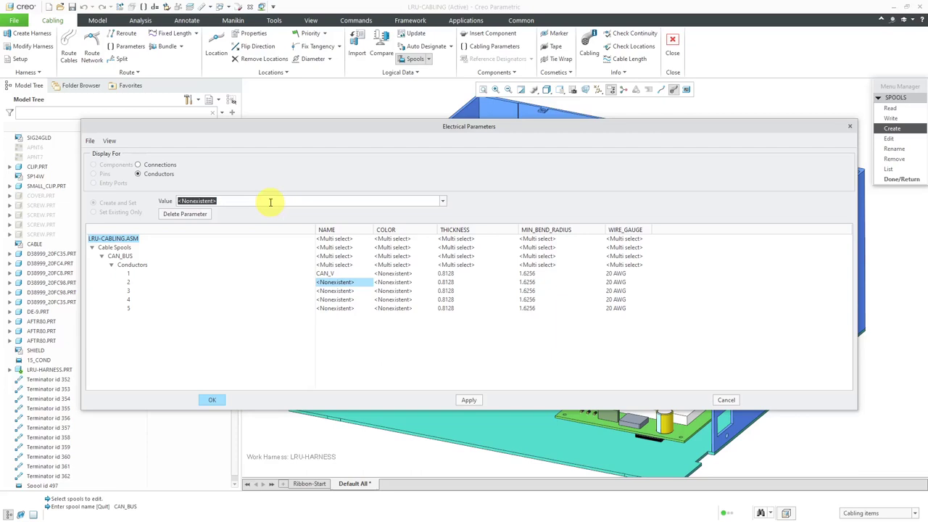
{"action": "type", "text": "CAN_HIGH"}
{"action": "key", "text": "Return"}
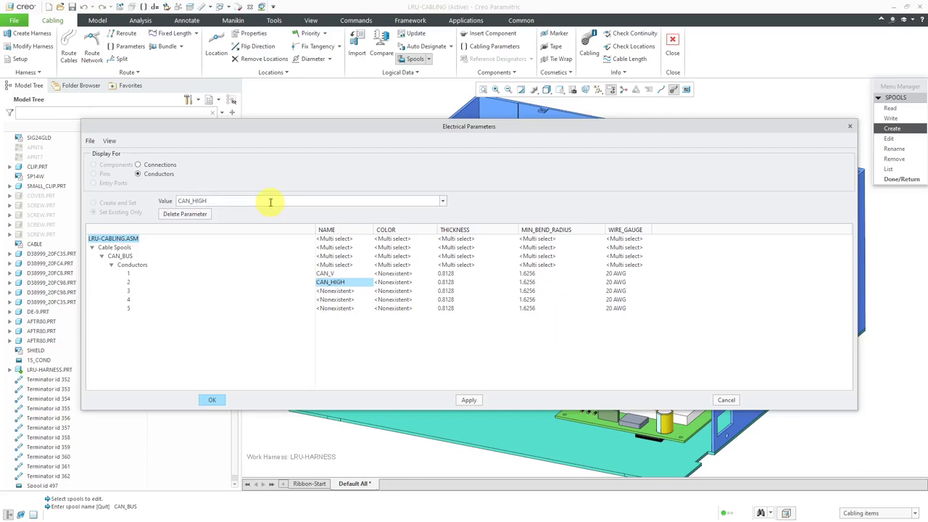
Step: Name conductors 3, 4 and 5 CAN_SHLD, CAN_LOW and CAN_GND
{"action": "left_click", "coordinate": [328, 291]}
{"action": "left_click", "coordinate": [266, 201]}
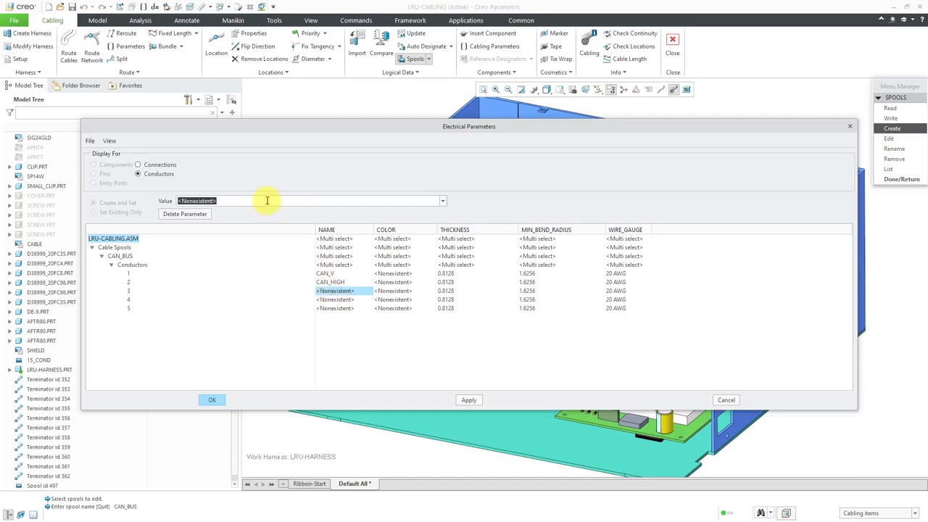
{"action": "type", "text": "CAN_SHLD"}
{"action": "key", "text": "Return"}
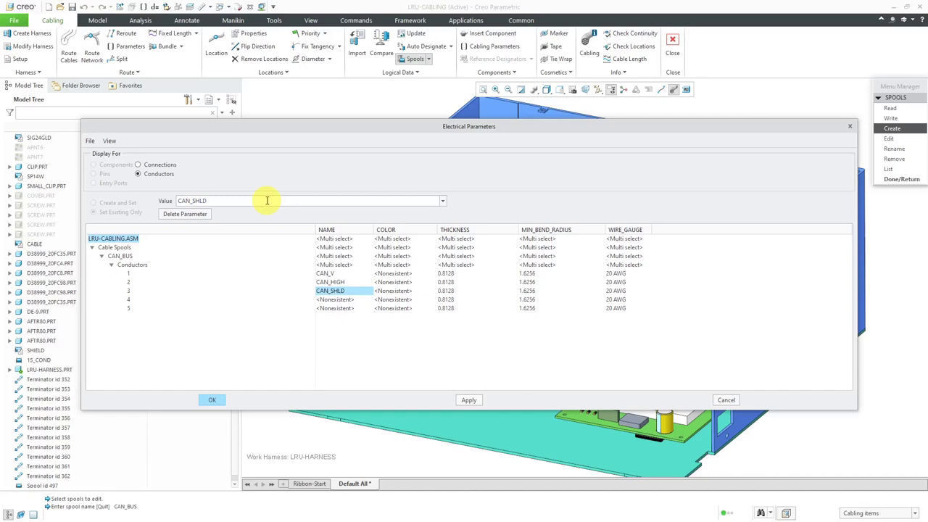
{"action": "left_click", "coordinate": [347, 299]}
{"action": "left_click", "coordinate": [268, 202]}
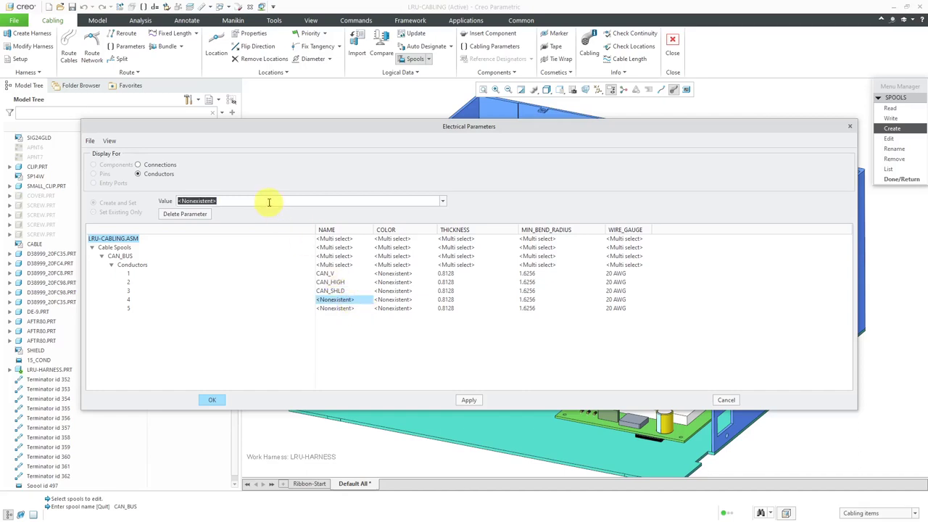
{"action": "type", "text": "CAN_LOW"}
{"action": "key", "text": "Return"}
{"action": "left_click", "coordinate": [342, 308]}
{"action": "left_click", "coordinate": [268, 199]}
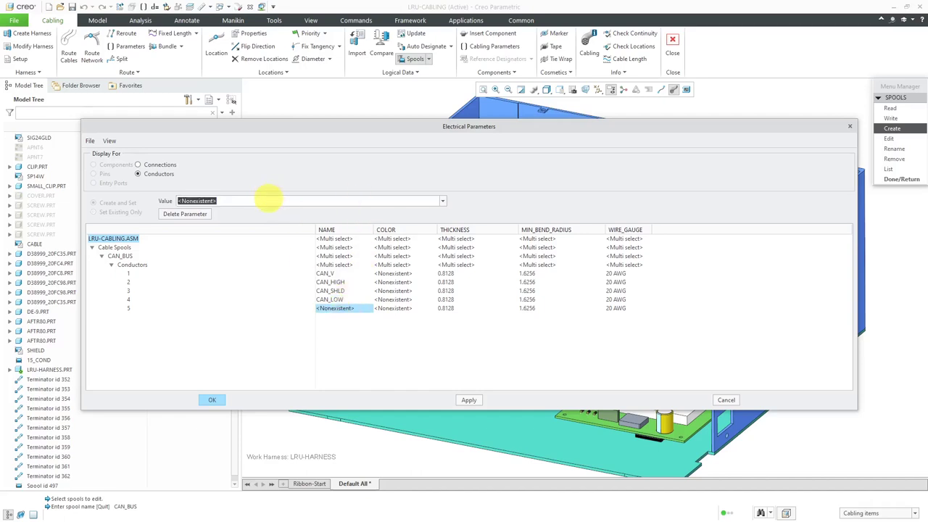
{"action": "type", "text": "CAN_GND"}
{"action": "key", "text": "Return"}
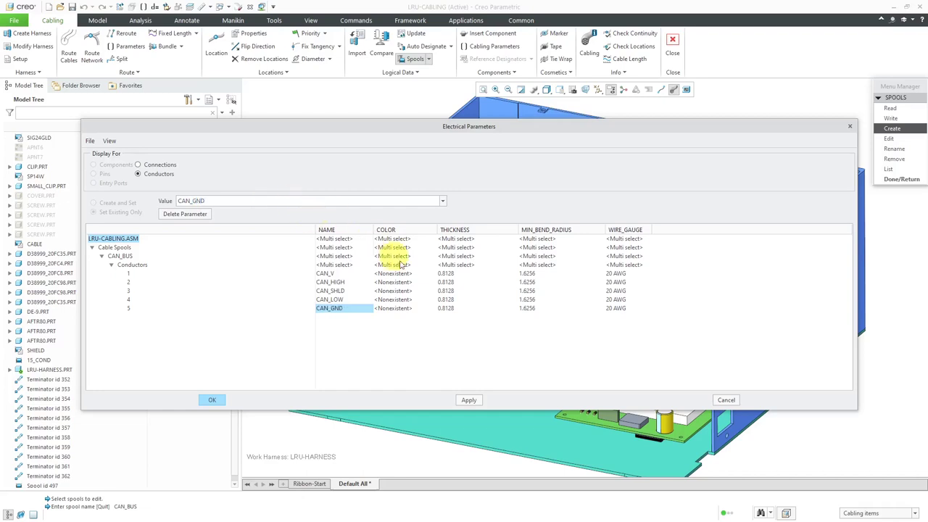
Step: Colour CAN_V red, CAN_HIGH yellow and CAN_SHLD gray
{"action": "left_click", "coordinate": [392, 274]}
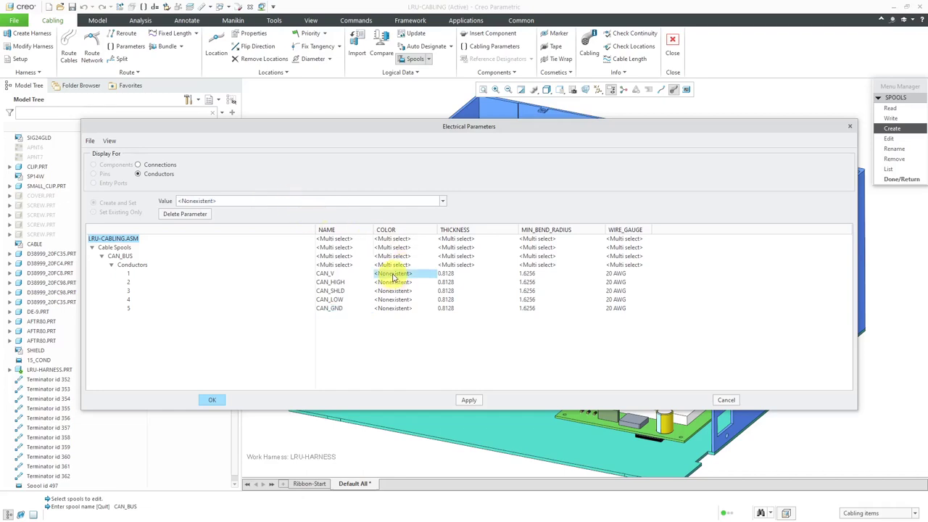
{"action": "left_click", "coordinate": [443, 202]}
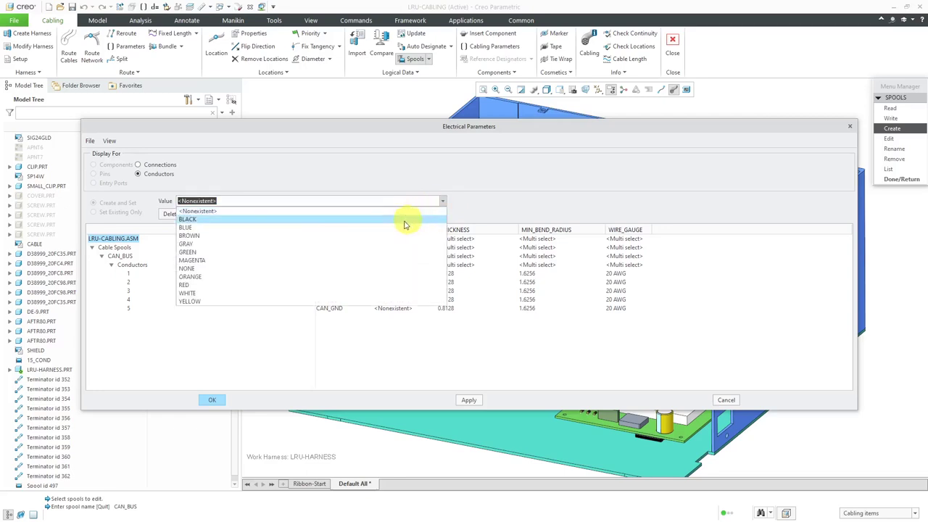
{"action": "left_click", "coordinate": [319, 285]}
{"action": "left_click", "coordinate": [408, 282]}
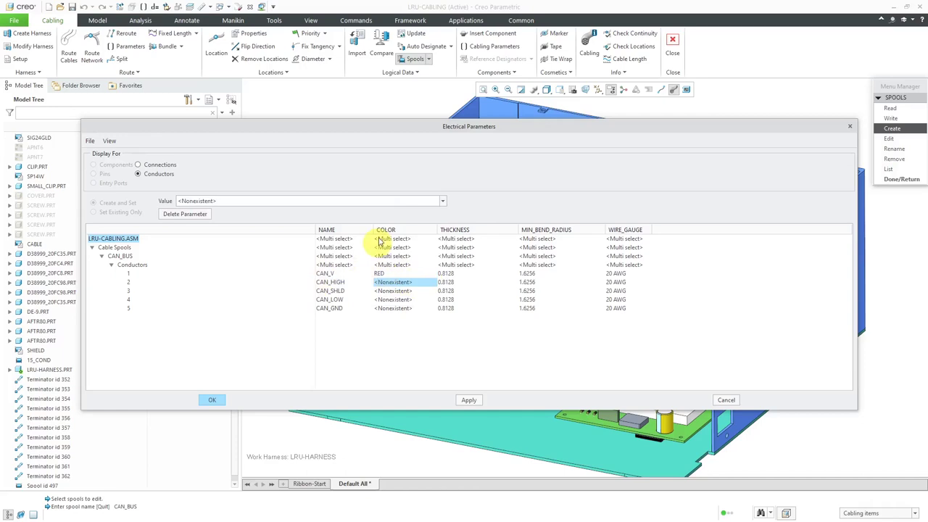
{"action": "left_click", "coordinate": [443, 202]}
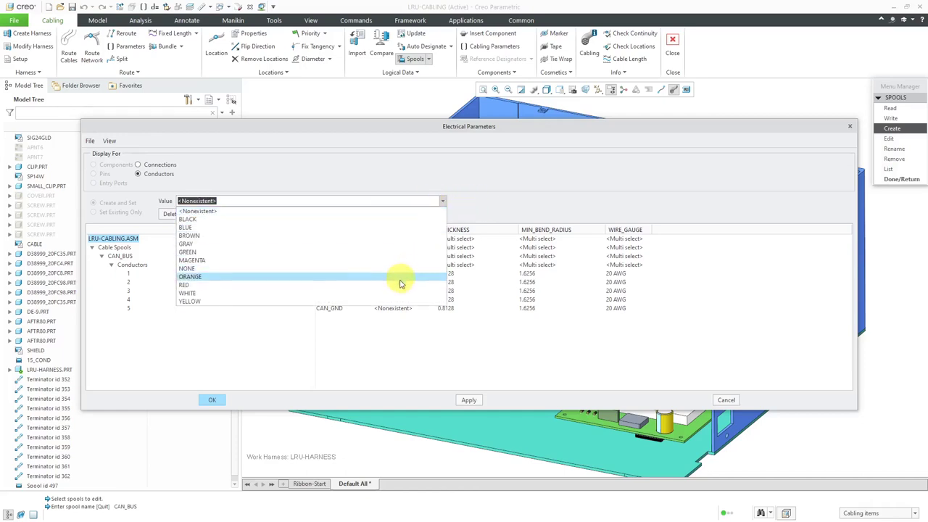
{"action": "left_click", "coordinate": [395, 301]}
{"action": "left_click", "coordinate": [411, 291]}
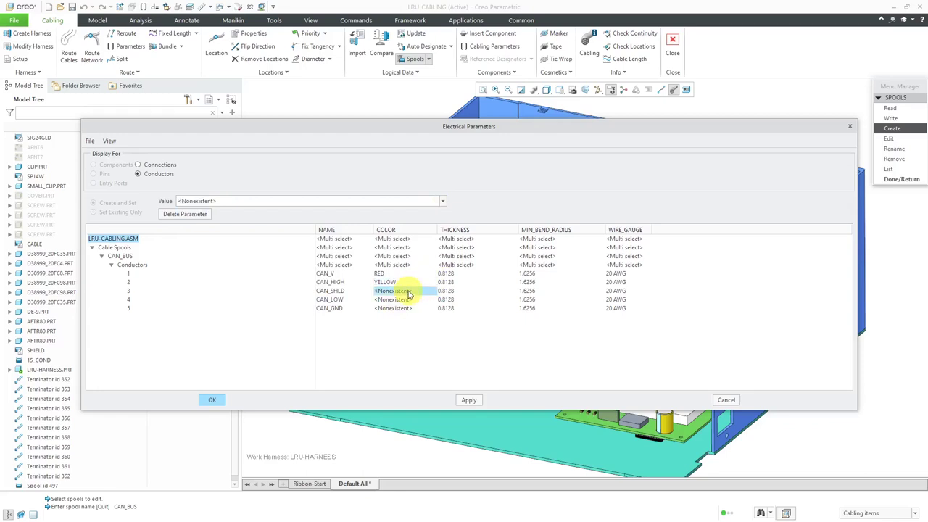
{"action": "left_click", "coordinate": [442, 202]}
{"action": "left_click", "coordinate": [395, 245]}
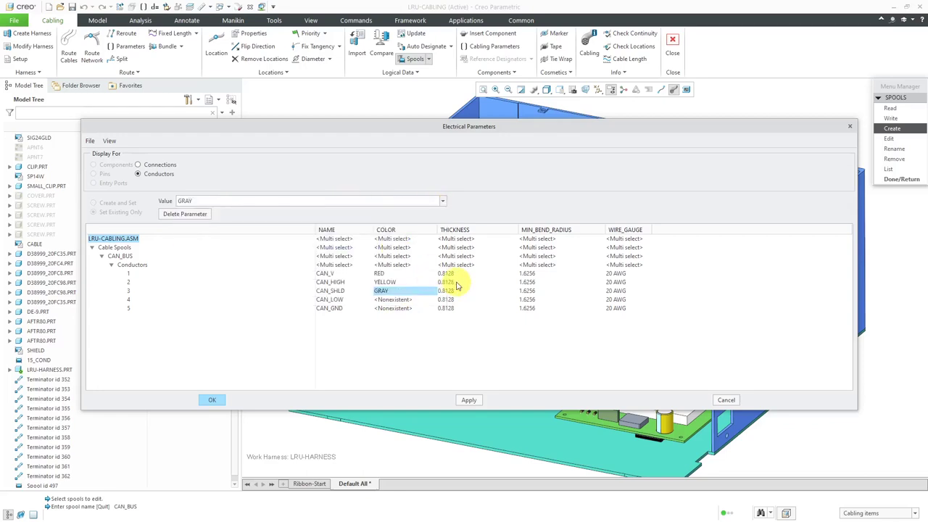
Step: Colour CAN_LOW green and CAN_GND black, then review the Connections parameters
{"action": "left_click", "coordinate": [402, 299]}
{"action": "left_click", "coordinate": [443, 202]}
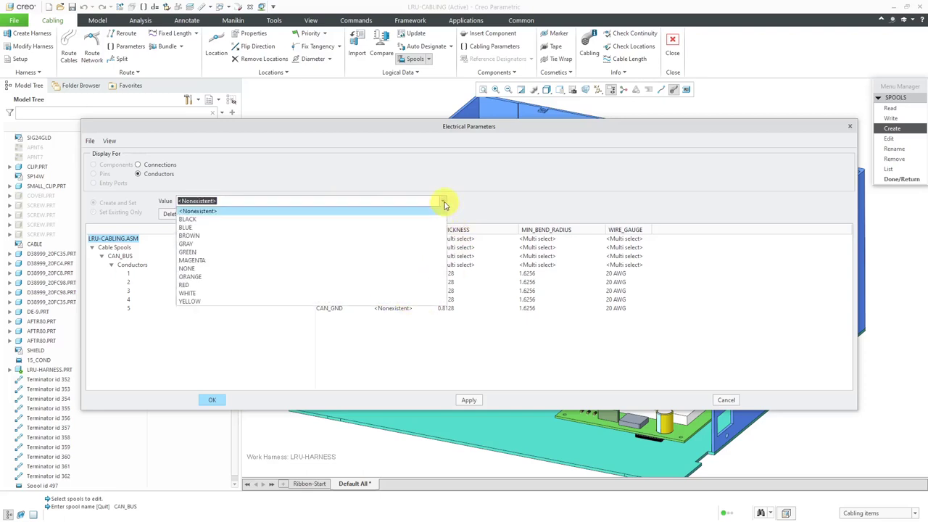
{"action": "left_click", "coordinate": [355, 252]}
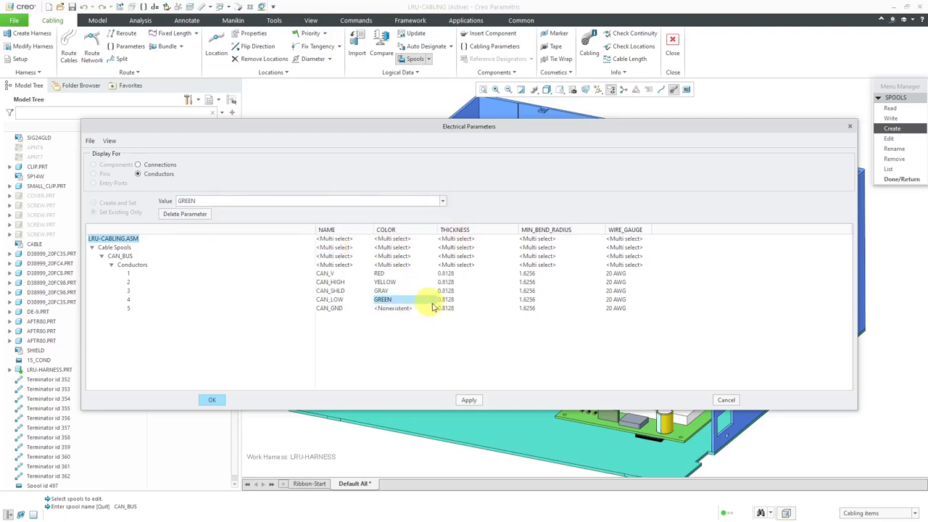
{"action": "left_click", "coordinate": [406, 308]}
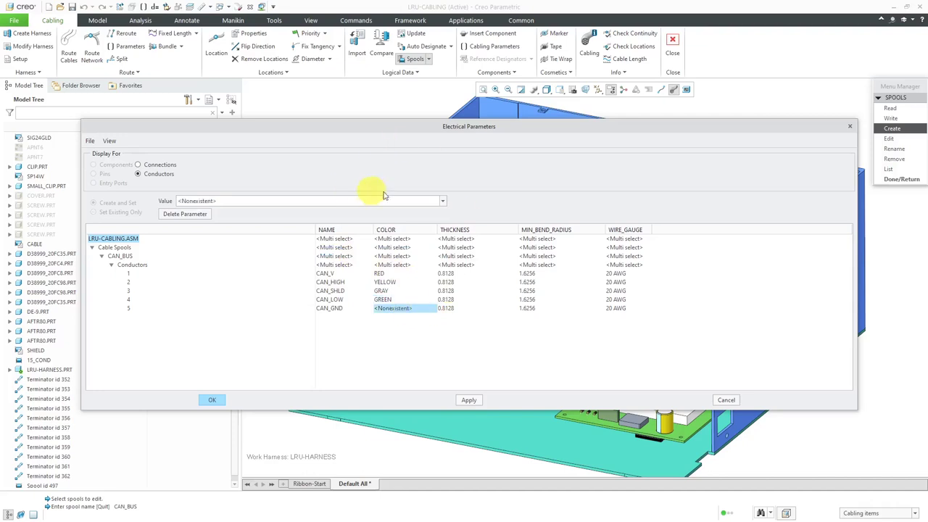
{"action": "left_click", "coordinate": [442, 200]}
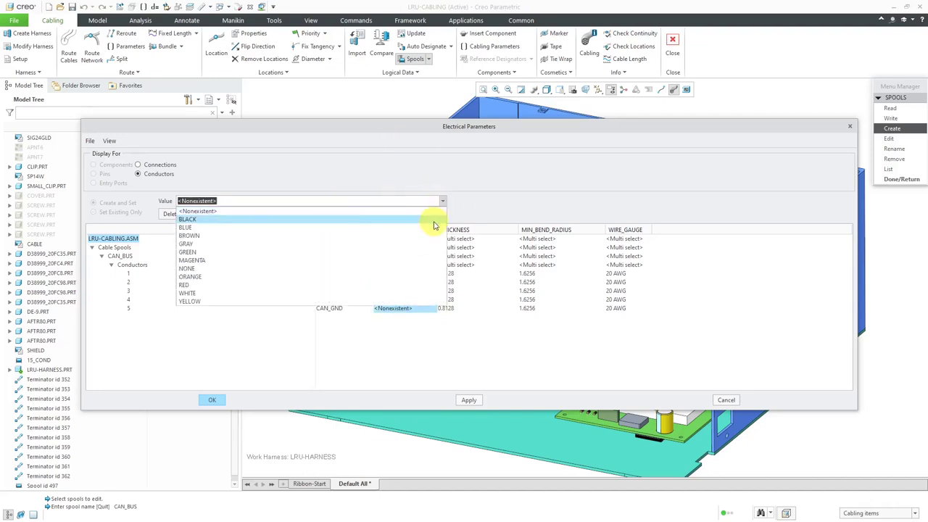
{"action": "left_click", "coordinate": [434, 219]}
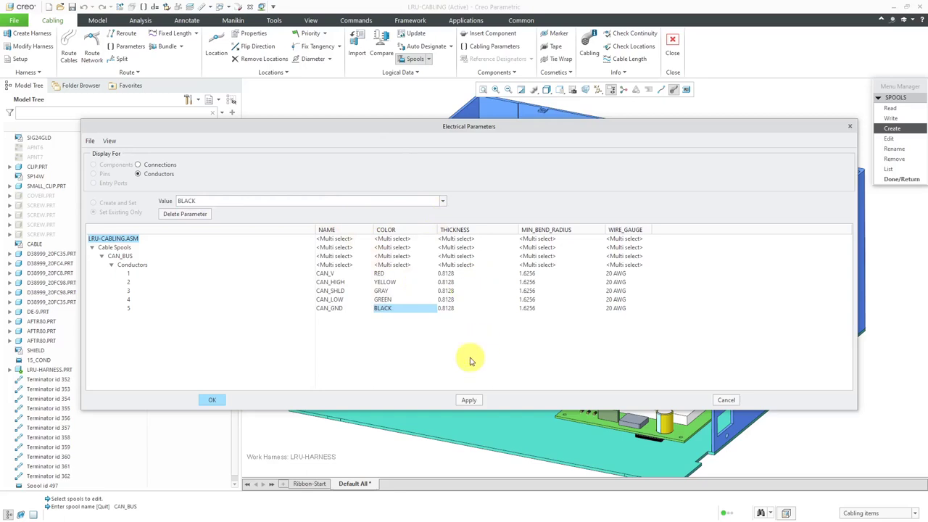
{"action": "left_click", "coordinate": [169, 164]}
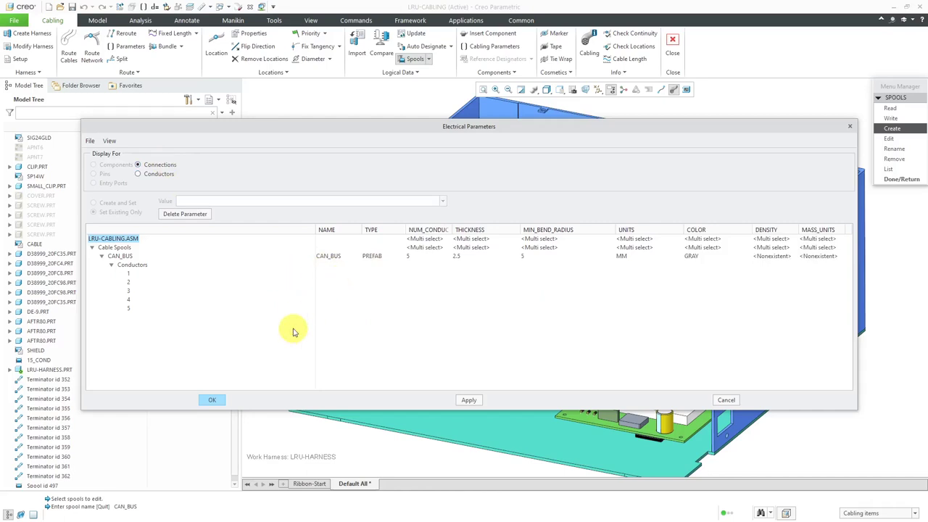
Step: Finish creating the CAN_BUS spool and display cables as centre lines
{"action": "left_click", "coordinate": [213, 402]}
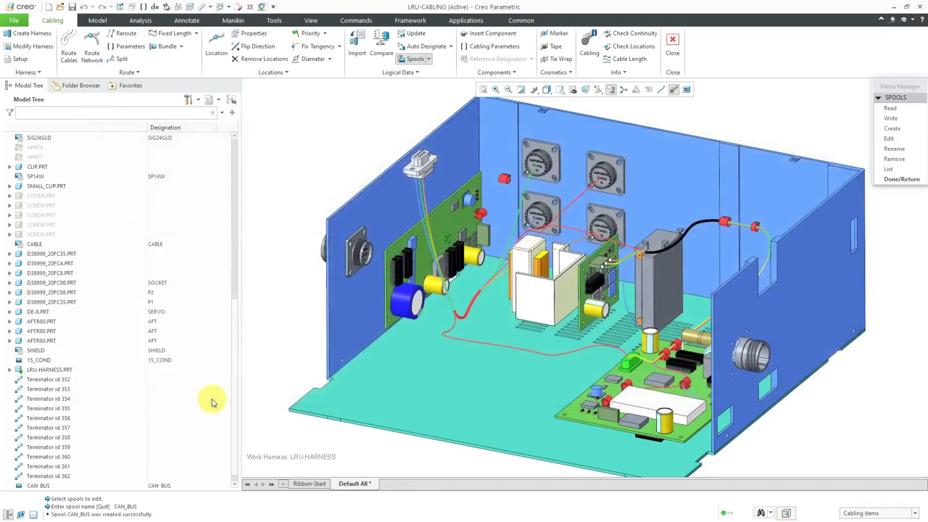
{"action": "left_click", "coordinate": [899, 179]}
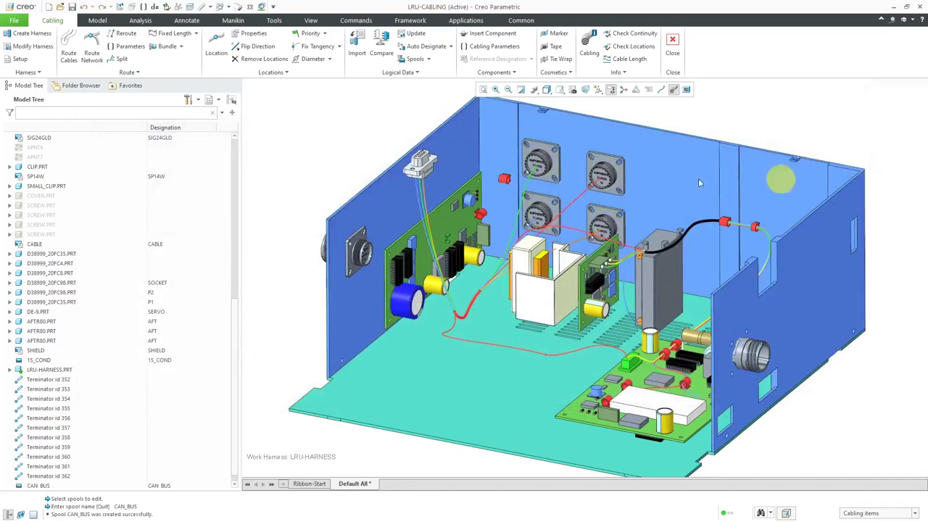
{"action": "left_click", "coordinate": [661, 92]}
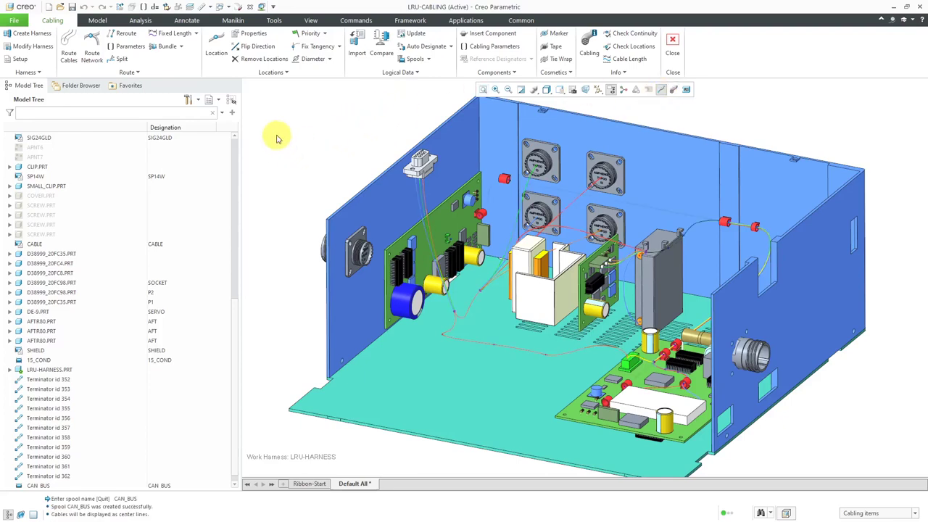
Step: Create the new cable CABLE_1 for routing and assign it to the CAN_BUS spool
{"action": "left_click", "coordinate": [69, 48]}
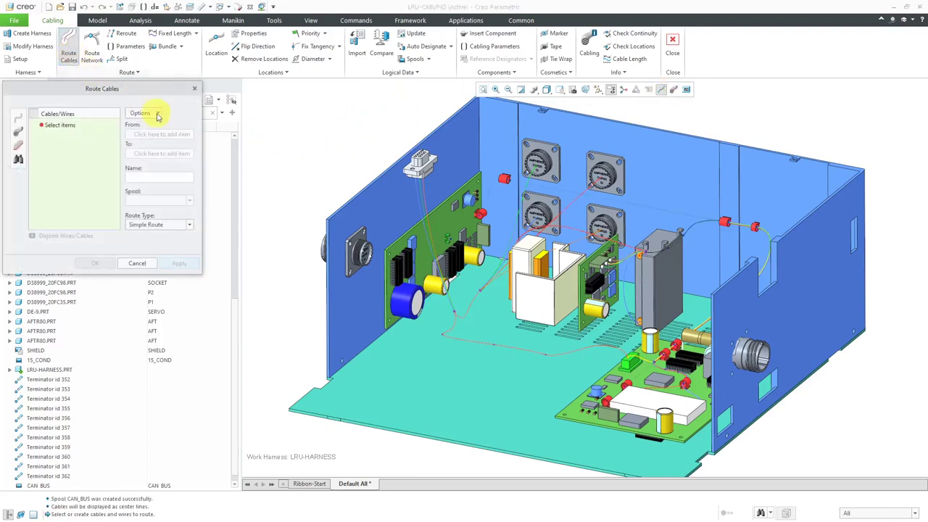
{"action": "left_click_drag", "start_coordinate": [144, 98], "coordinate": [390, 102]}
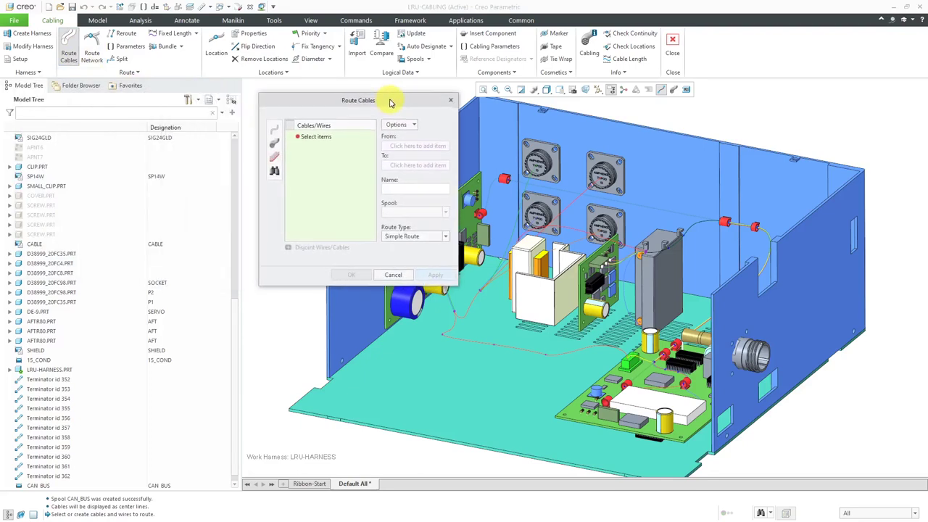
{"action": "left_click", "coordinate": [276, 147]}
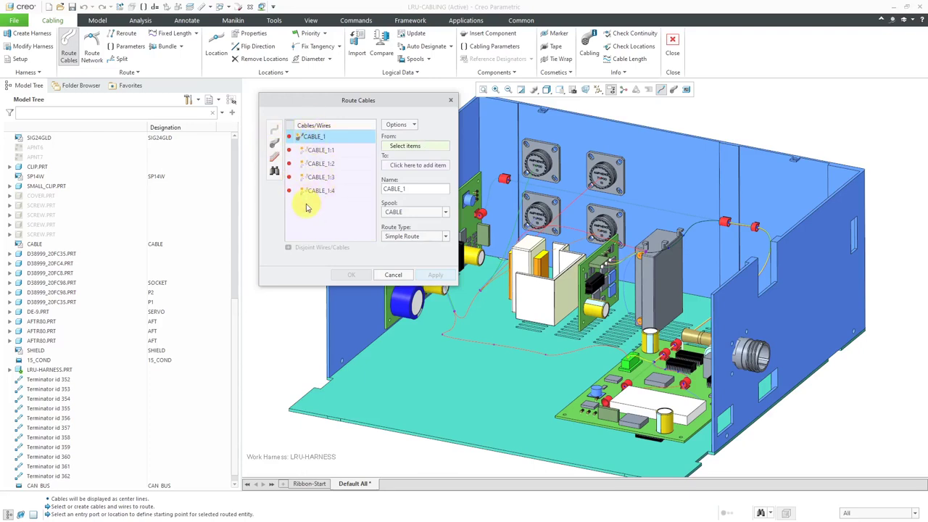
{"action": "left_click", "coordinate": [445, 212]}
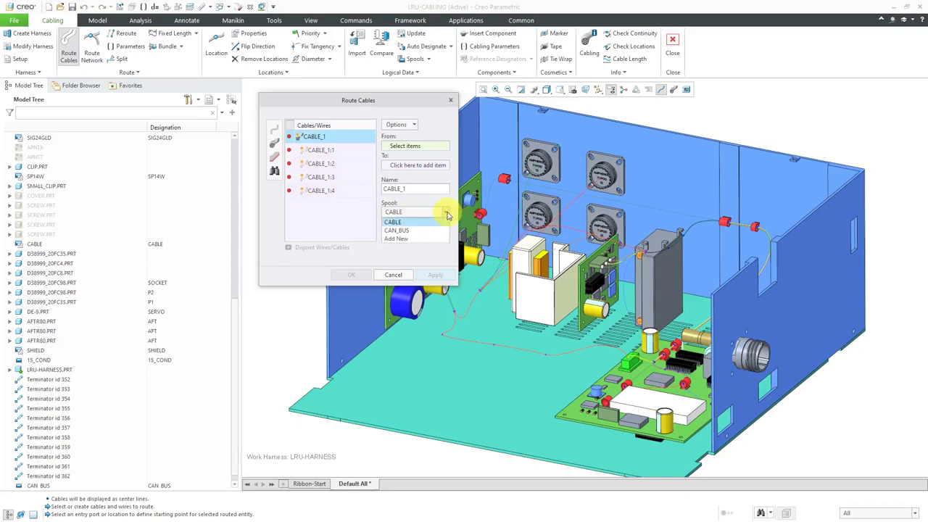
{"action": "left_click", "coordinate": [407, 230]}
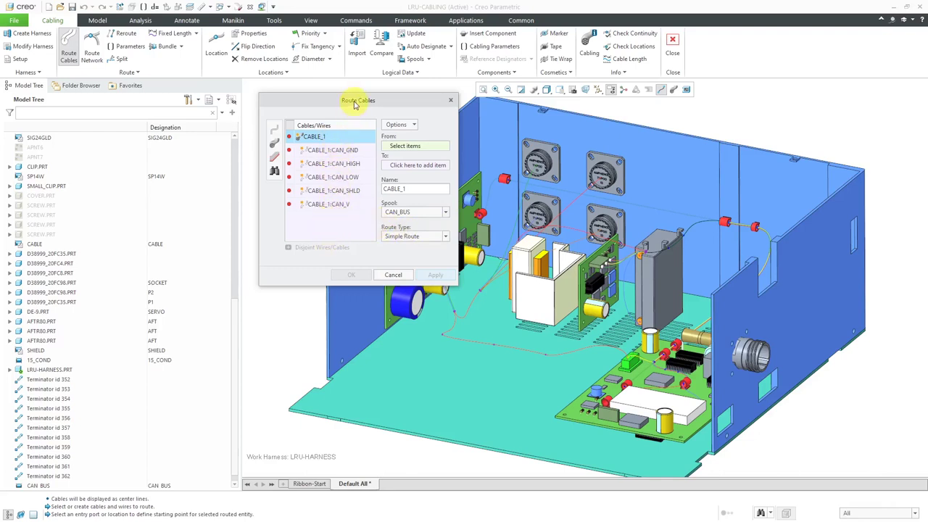
{"action": "left_click_drag", "start_coordinate": [355, 105], "coordinate": [208, 92]}
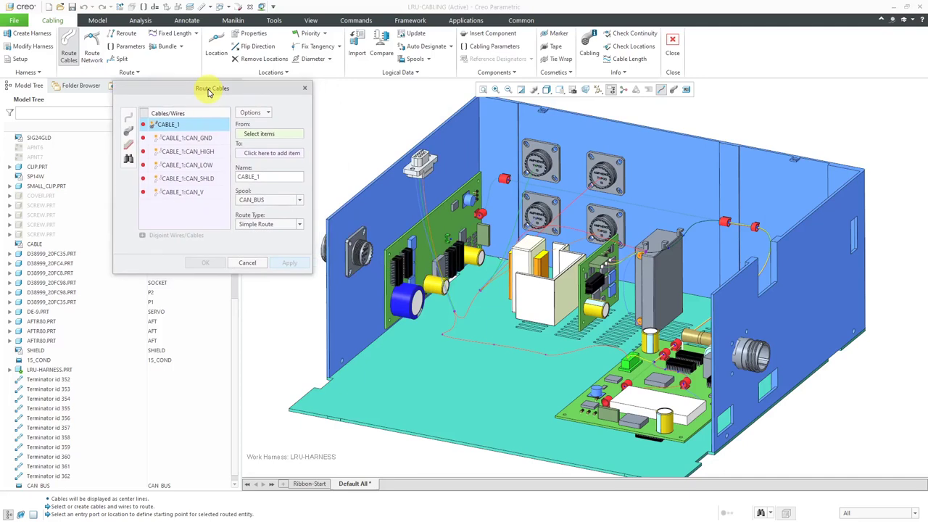
Step: Turn on Csys Display in the datum display filters to show the connector coordinate systems
{"action": "left_click", "coordinate": [597, 90]}
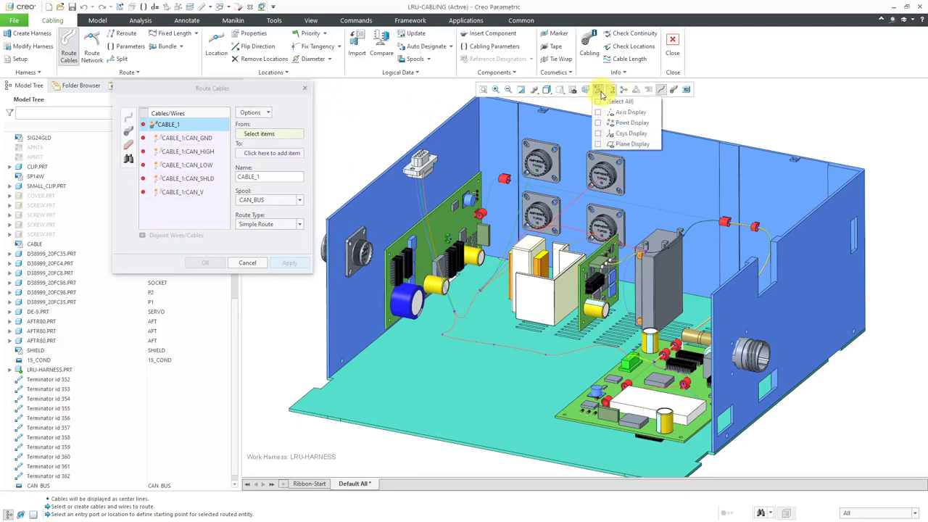
{"action": "left_click", "coordinate": [637, 133]}
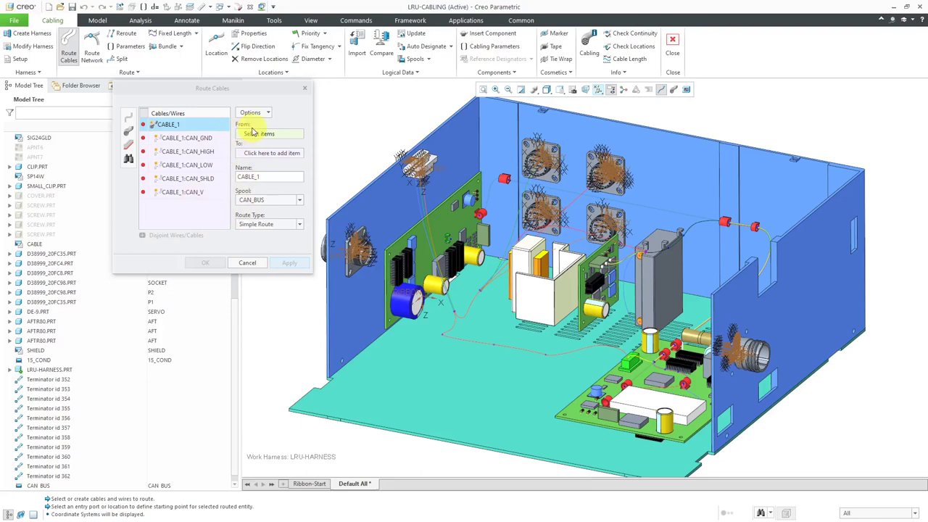
Step: Route CABLE_1 from the connector entry CSYS to the right-wall connector's entry port
{"action": "left_click", "coordinate": [337, 259]}
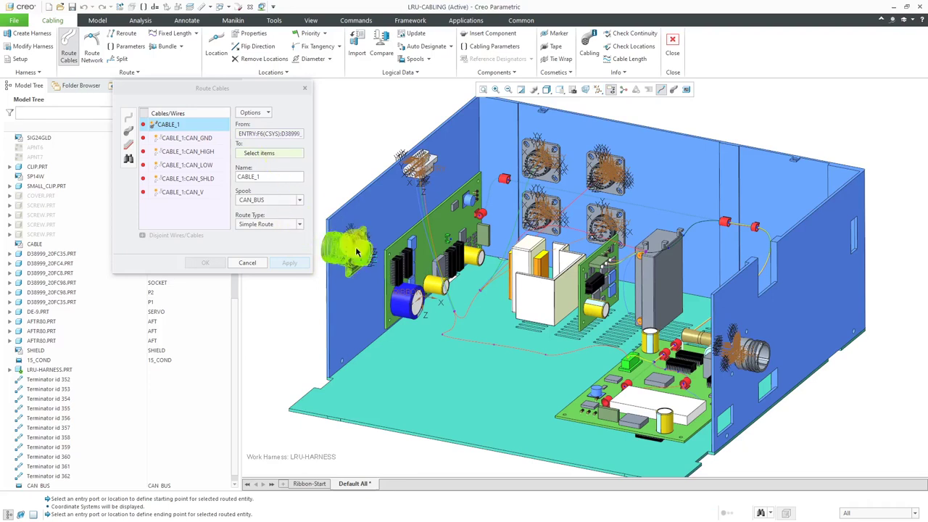
{"action": "scroll", "coordinate": [768, 369], "scroll_direction": "up", "scroll_amount": 5}
{"action": "scroll", "coordinate": [696, 326], "scroll_direction": "up", "scroll_amount": 3}
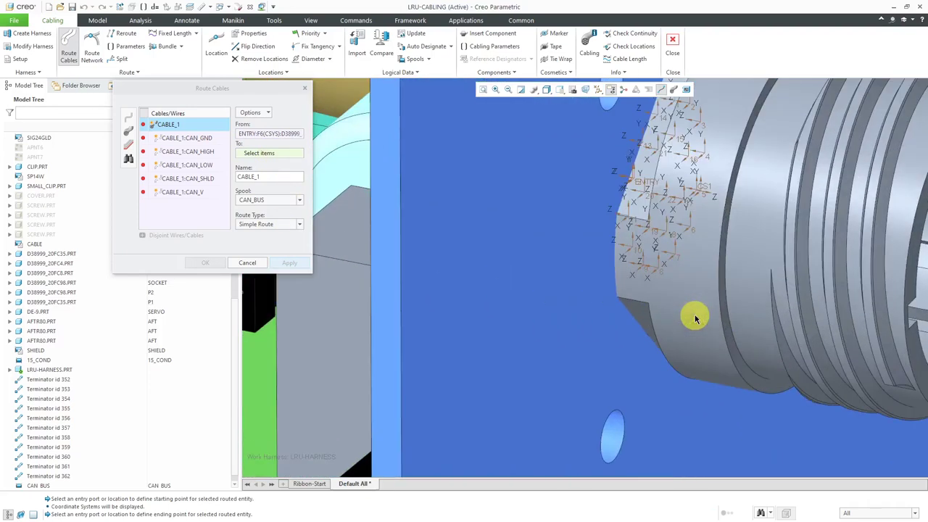
{"action": "scroll", "coordinate": [650, 185], "scroll_direction": "up", "scroll_amount": 2}
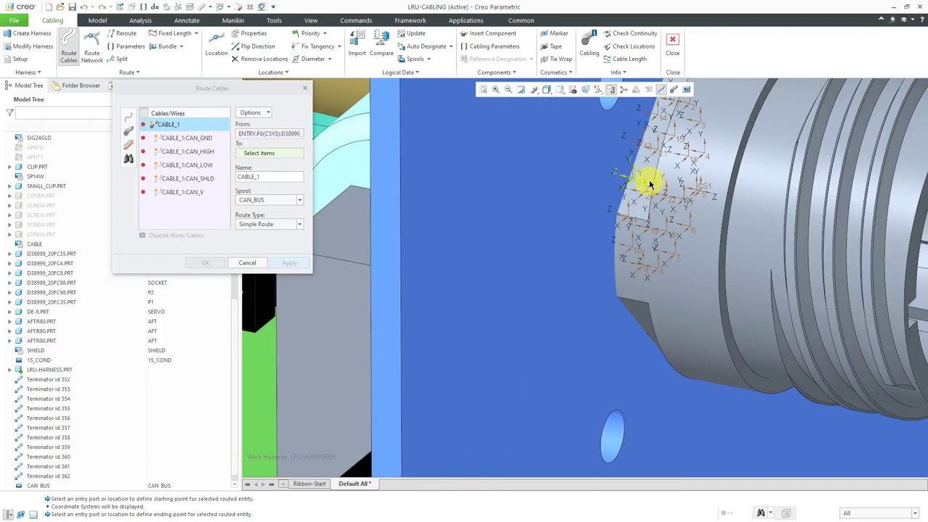
{"action": "left_click", "coordinate": [649, 183]}
{"action": "scroll", "coordinate": [748, 279], "scroll_direction": "down", "scroll_amount": 5}
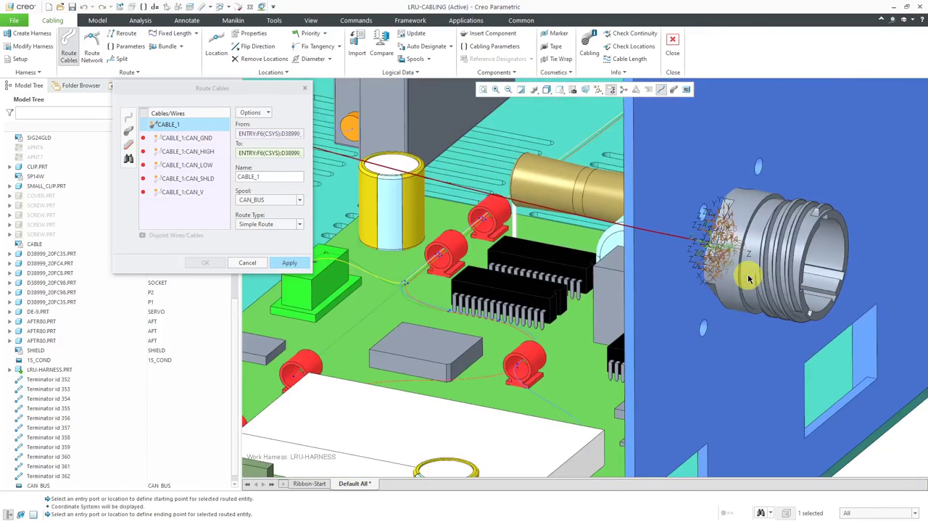
{"action": "scroll", "coordinate": [749, 279], "scroll_direction": "down", "scroll_amount": 4}
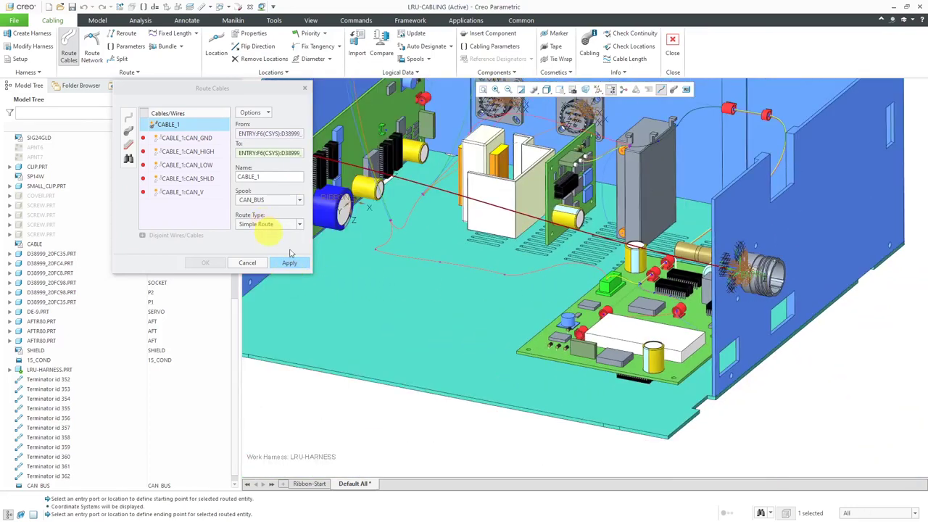
{"action": "scroll", "coordinate": [715, 363], "scroll_direction": "down", "scroll_amount": 2}
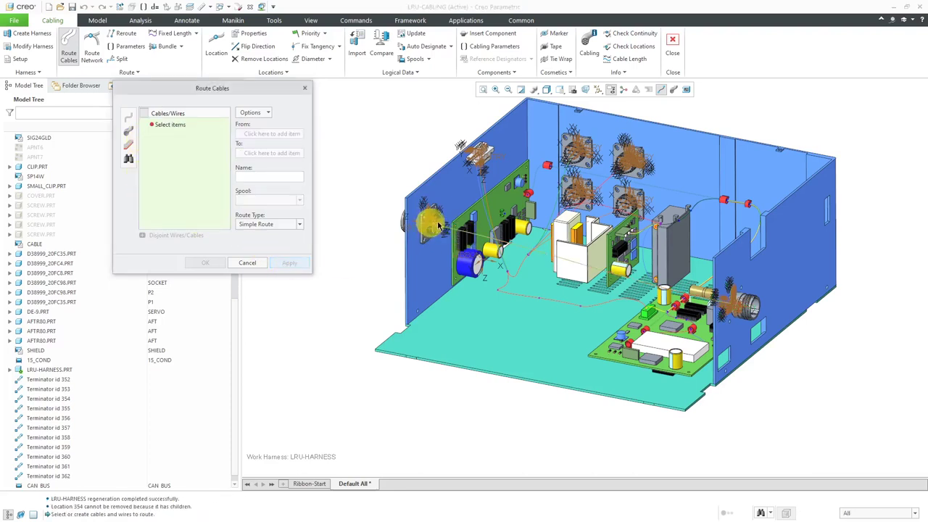
Step: Close Route Cables, expand LRU-HARNESS.PRT in the model tree and select CABLE_1
{"action": "left_click", "coordinate": [255, 264]}
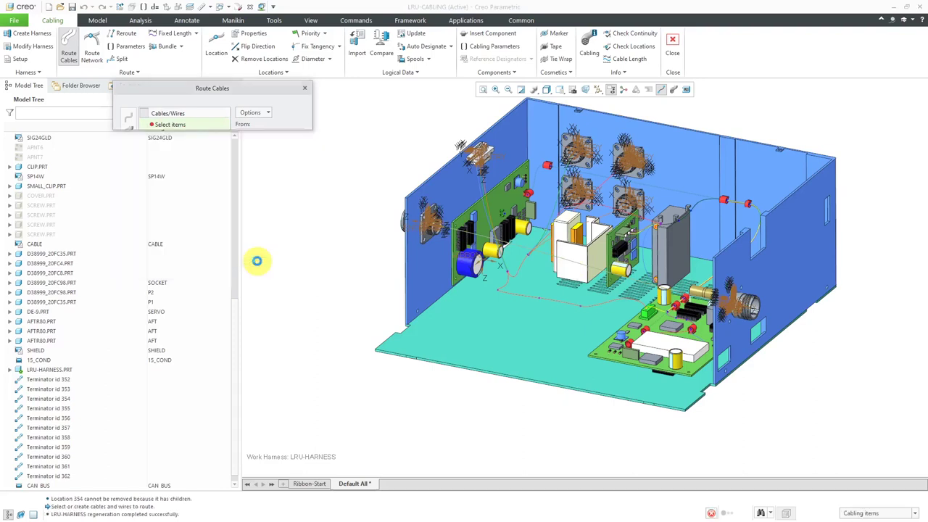
{"action": "left_click", "coordinate": [10, 369]}
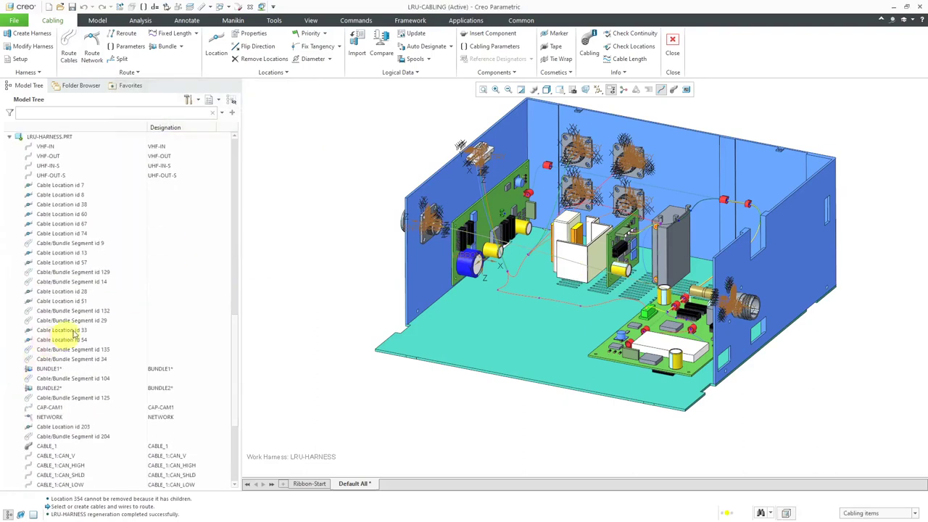
{"action": "scroll", "coordinate": [82, 340], "scroll_direction": "down", "scroll_amount": 2}
{"action": "left_click", "coordinate": [47, 359]}
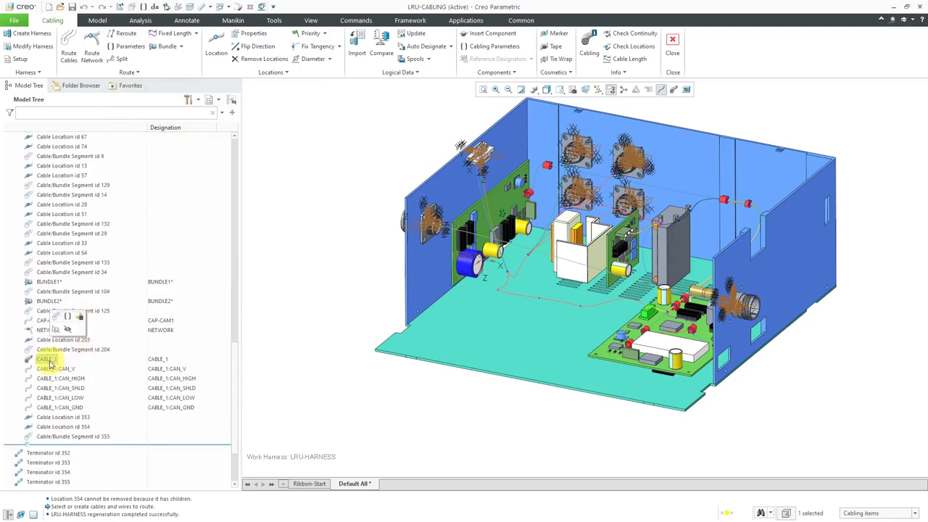
{"action": "left_click", "coordinate": [58, 319]}
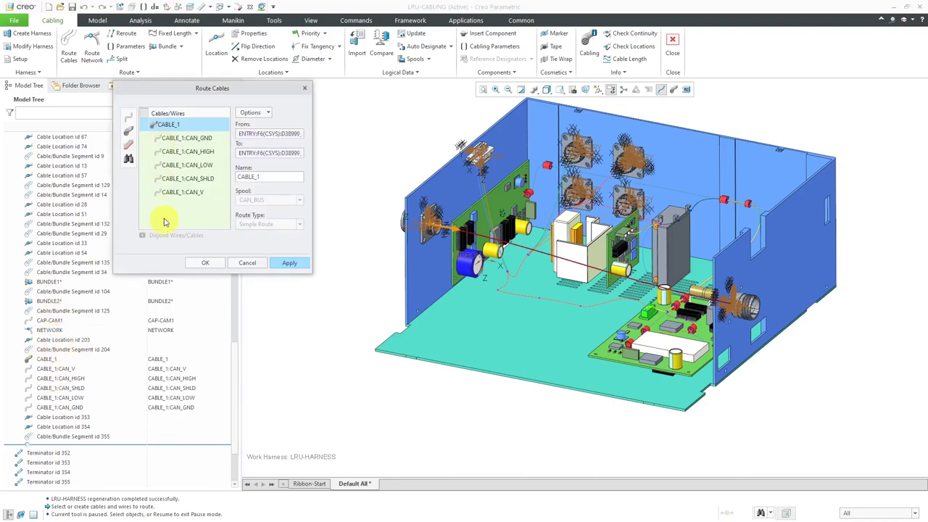
{"action": "left_click", "coordinate": [194, 139]}
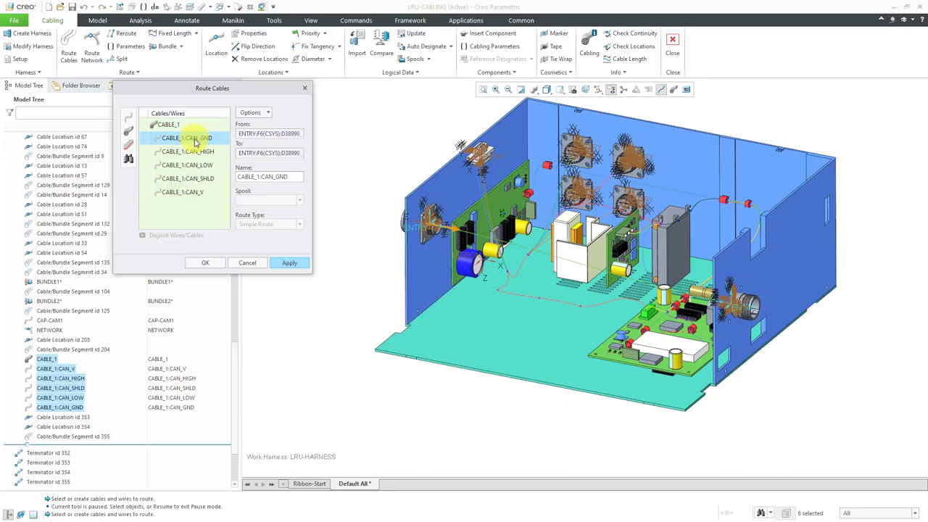
{"action": "left_click", "coordinate": [193, 152]}
{"action": "left_click", "coordinate": [193, 166]}
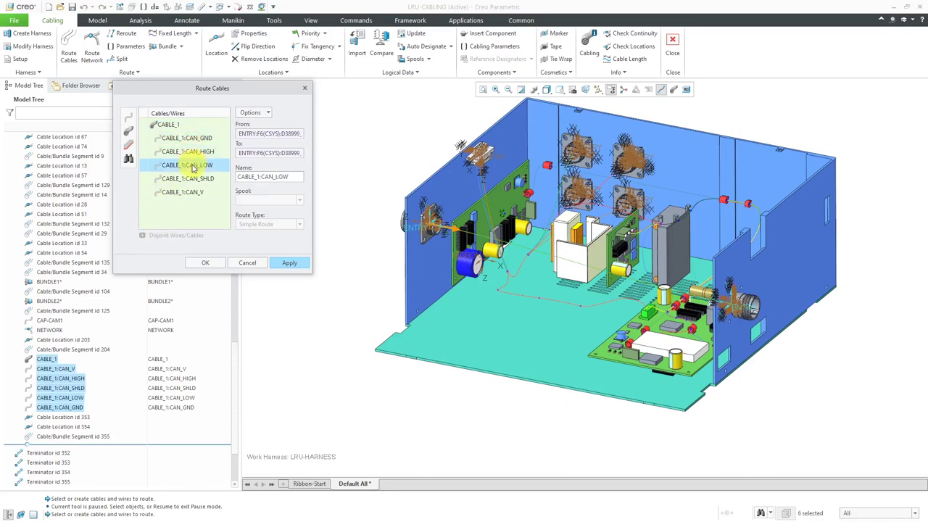
{"action": "left_click", "coordinate": [193, 179]}
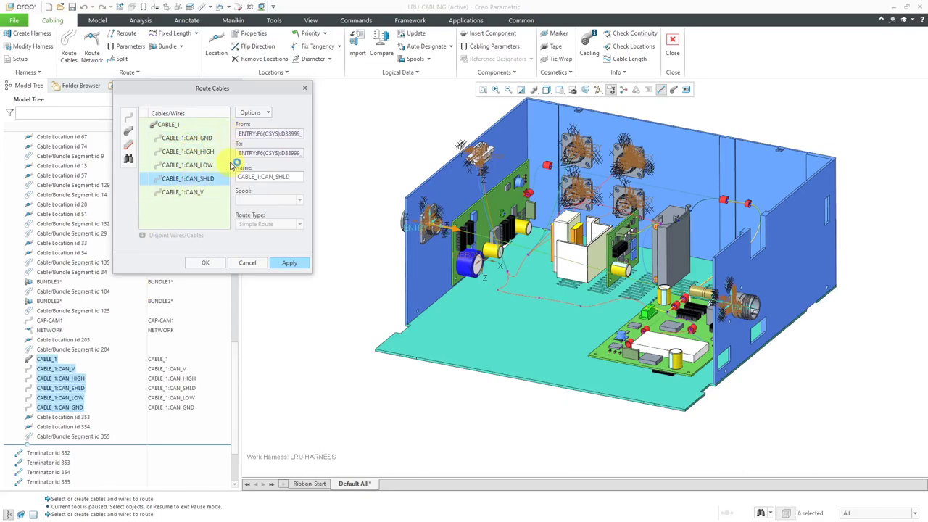
{"action": "left_click", "coordinate": [249, 263]}
{"action": "left_click", "coordinate": [462, 283]}
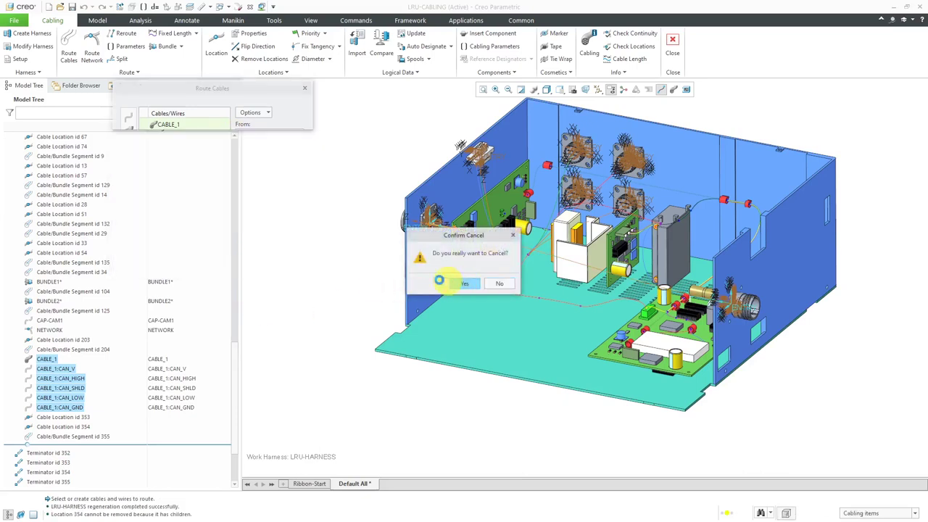
Step: Hide the coordinate-system markers and zoom in toward the wall connector
{"action": "left_click", "coordinate": [598, 90]}
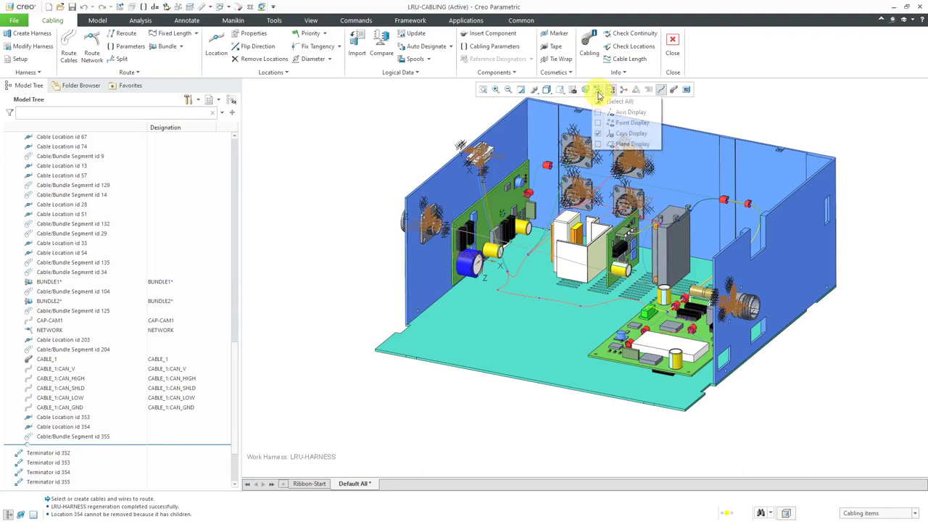
{"action": "left_click", "coordinate": [625, 135]}
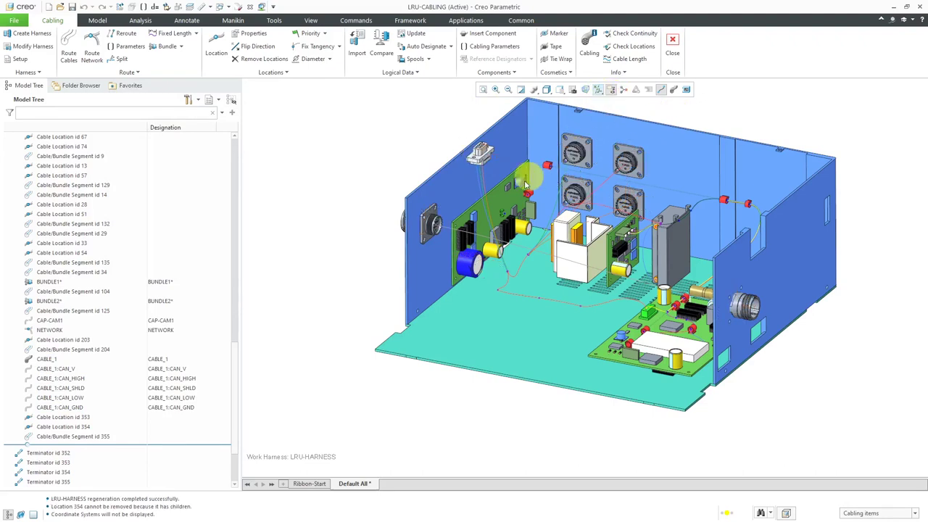
{"action": "scroll", "coordinate": [531, 194], "scroll_direction": "up", "scroll_amount": 3}
{"action": "mouse_move", "coordinate": [472, 287]}
{"action": "middle_mouse_down"}
{"action": "mouse_move", "coordinate": [500, 284]}
{"action": "mouse_move", "coordinate": [472, 287]}
{"action": "middle_mouse_up"}
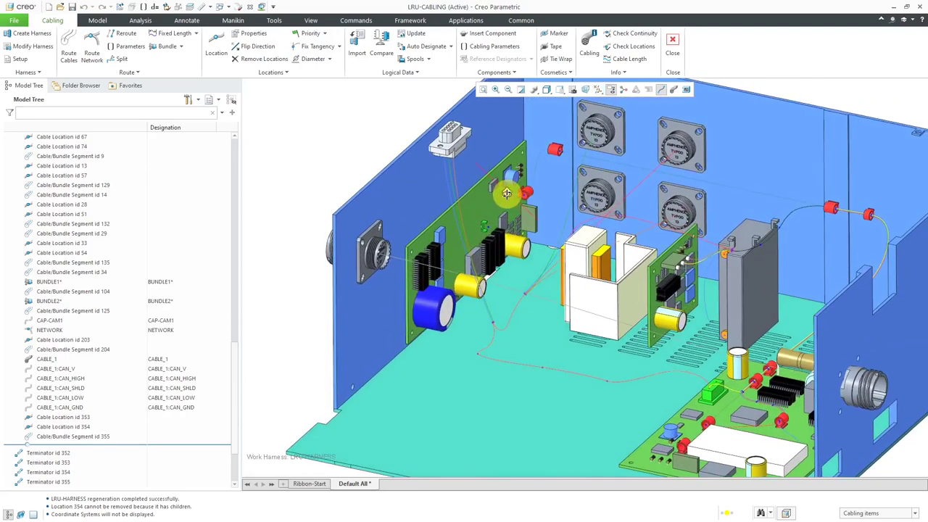
{"action": "scroll", "coordinate": [369, 261], "scroll_direction": "up", "scroll_amount": 5}
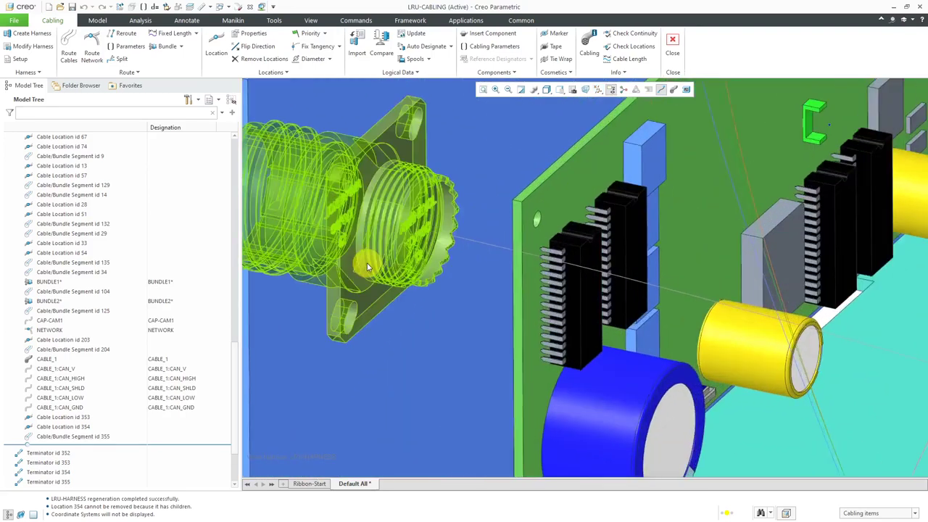
Step: Turn on datum axis display and select cable segment 355 near the wall connector
{"action": "left_click", "coordinate": [598, 89]}
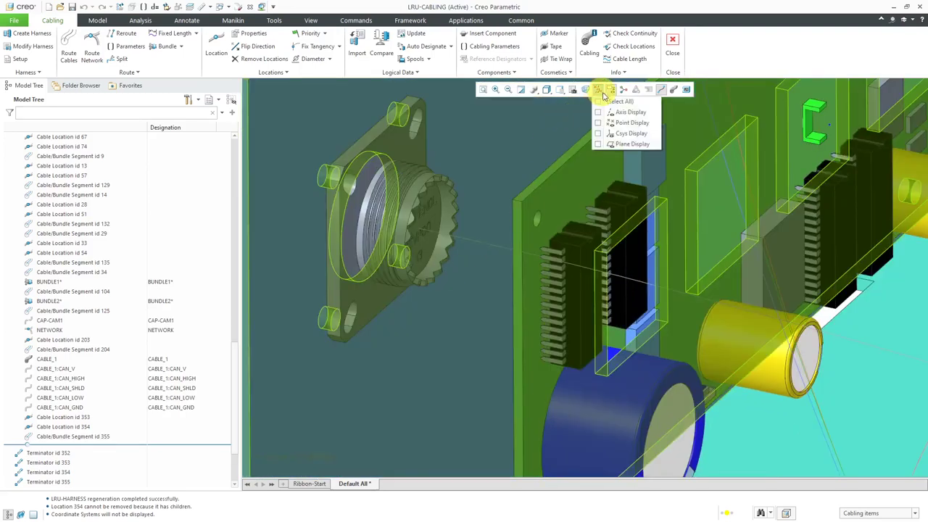
{"action": "left_click", "coordinate": [623, 113]}
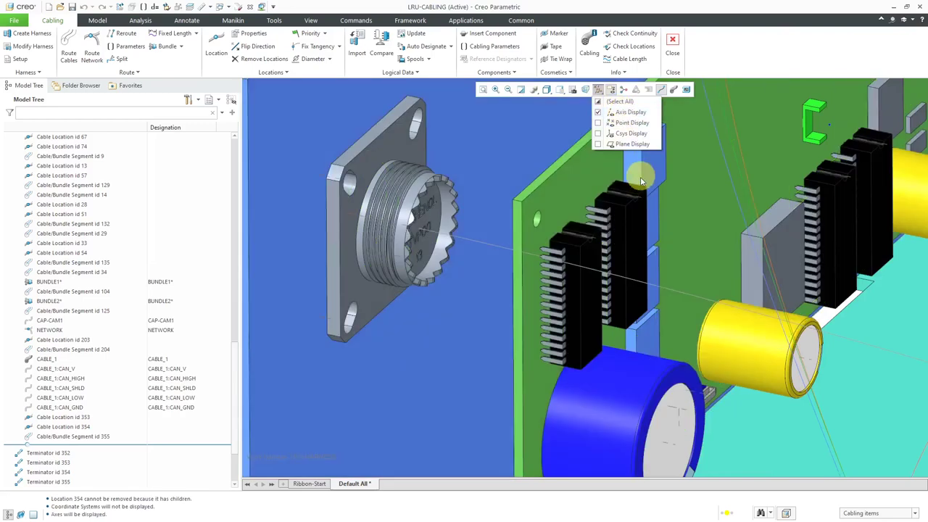
{"action": "left_click", "coordinate": [492, 250]}
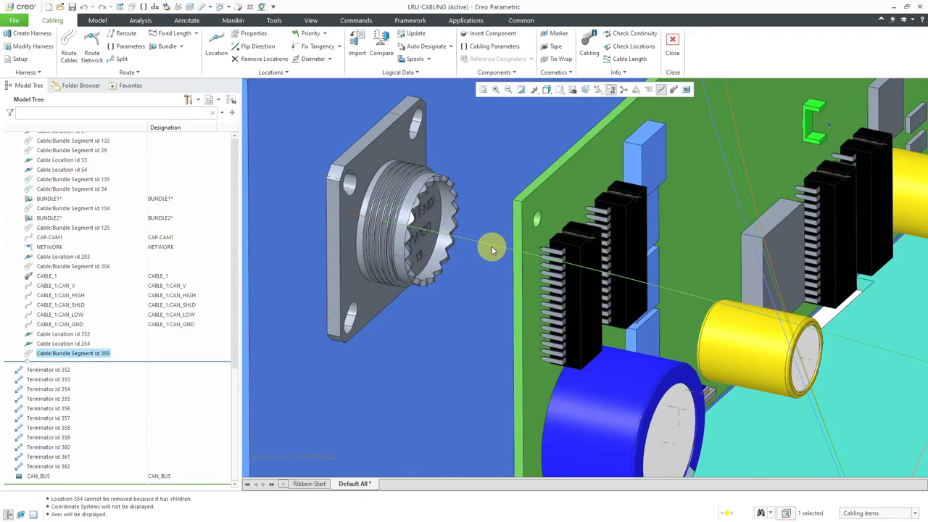
Step: Insert locations on the cable segment, anchored at the connector axis and on the enclosure floor
{"action": "right_click", "coordinate": [492, 250]}
{"action": "left_click", "coordinate": [519, 261]}
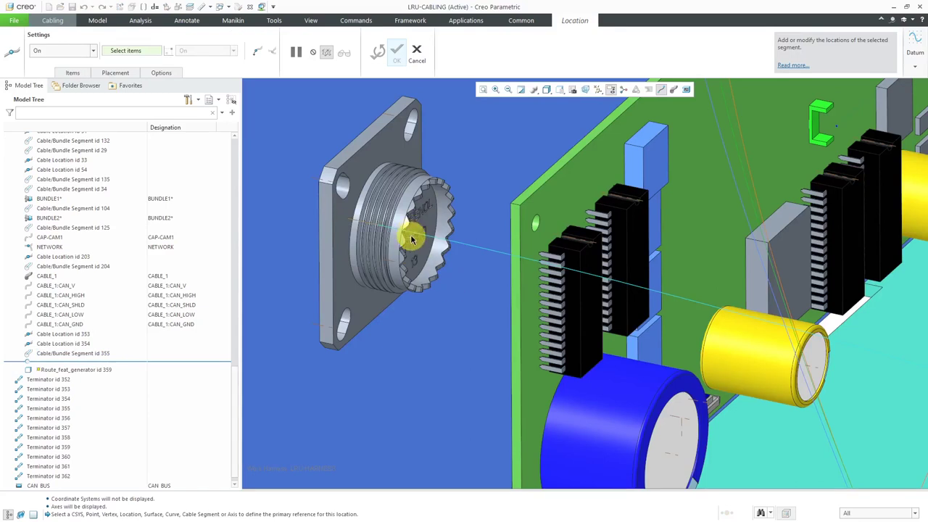
{"action": "left_click", "coordinate": [409, 234]}
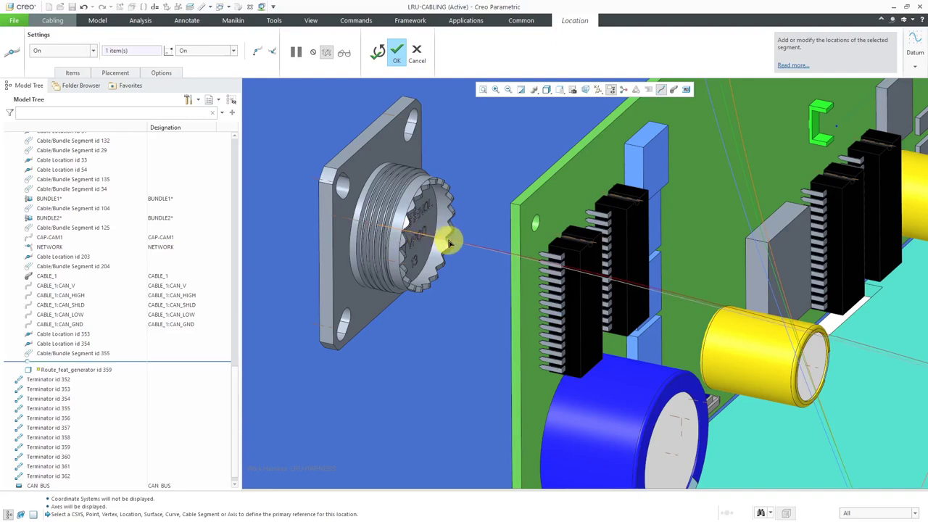
{"action": "scroll", "coordinate": [481, 276], "scroll_direction": "down", "scroll_amount": 5}
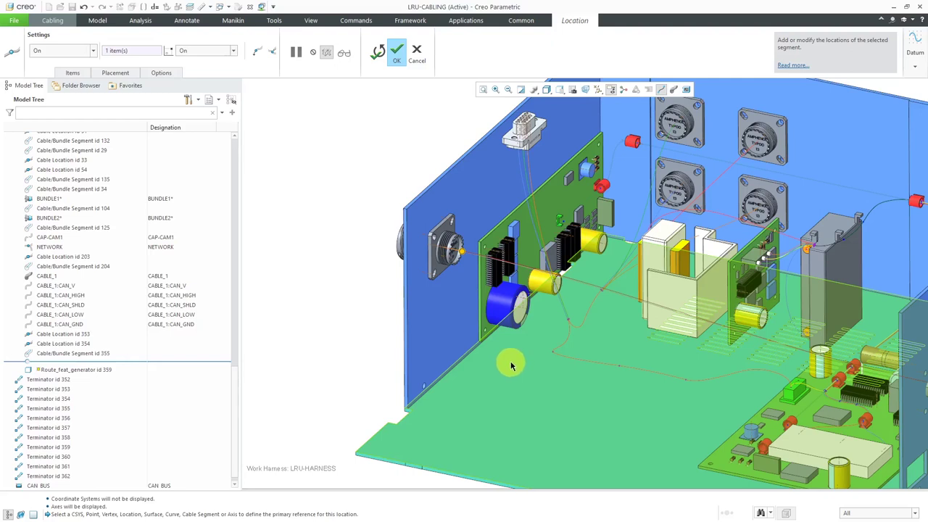
{"action": "left_click", "coordinate": [510, 360]}
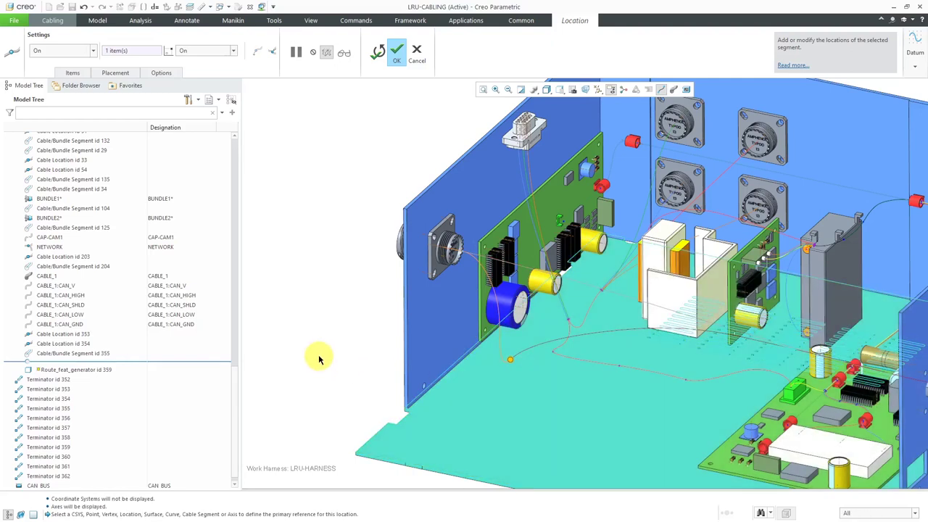
Step: Place the next location along the panel edge using Use Direction
{"action": "right_click", "coordinate": [319, 359]}
{"action": "mouse_move", "coordinate": [353, 389]}
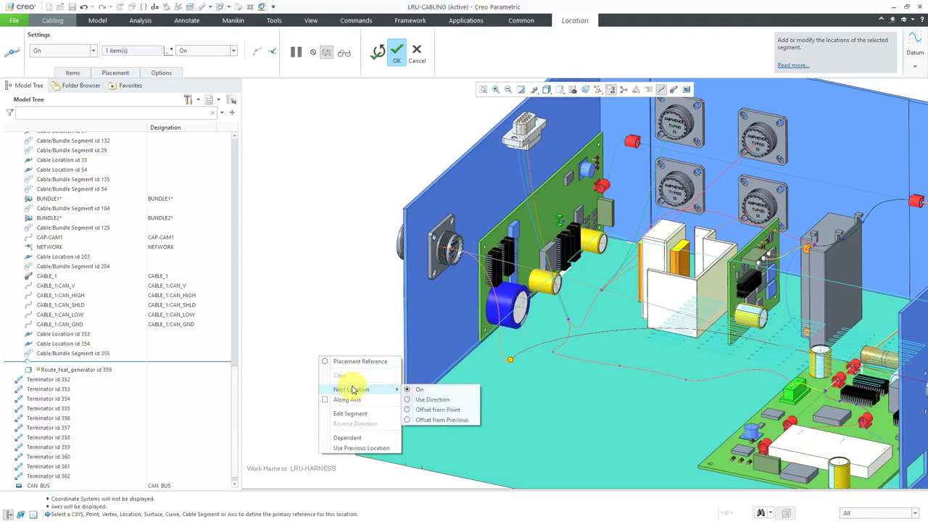
{"action": "left_click", "coordinate": [430, 400]}
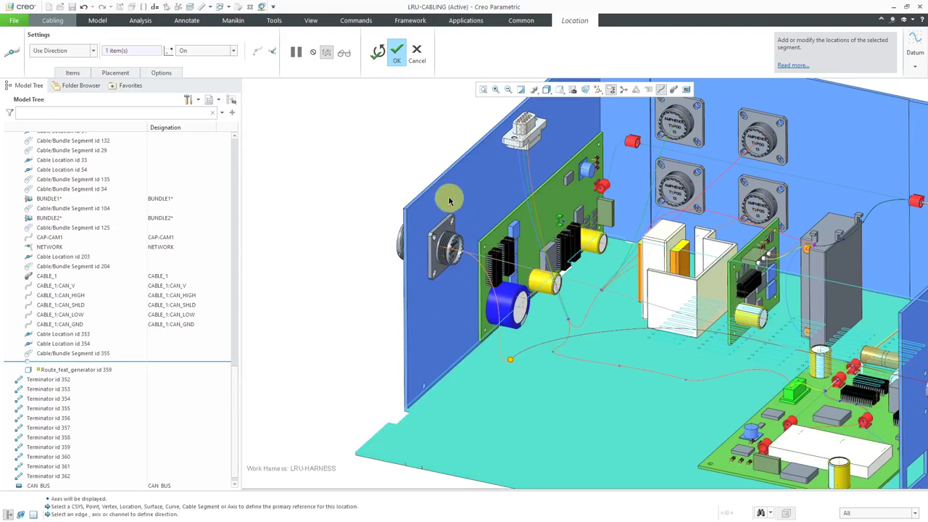
{"action": "left_click", "coordinate": [484, 147]}
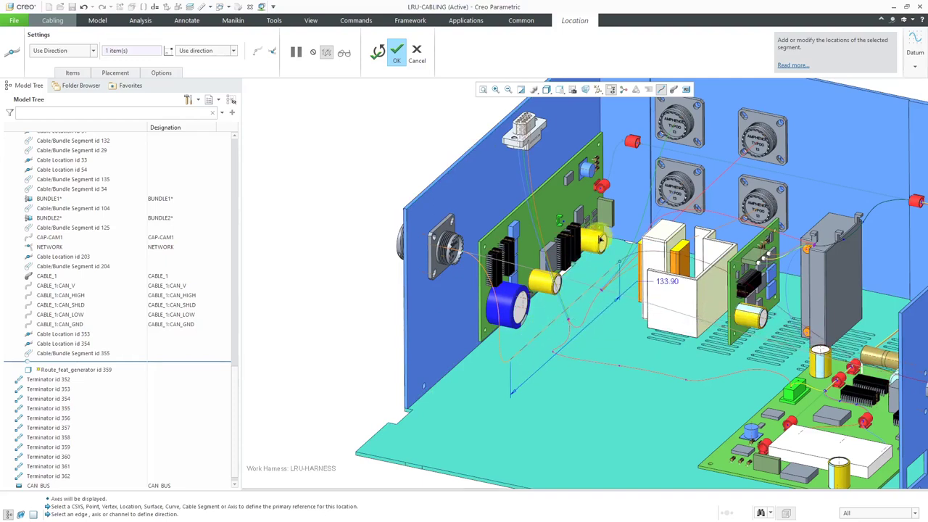
{"action": "middle_click_drag", "start_coordinate": [599, 261], "coordinate": [620, 295]}
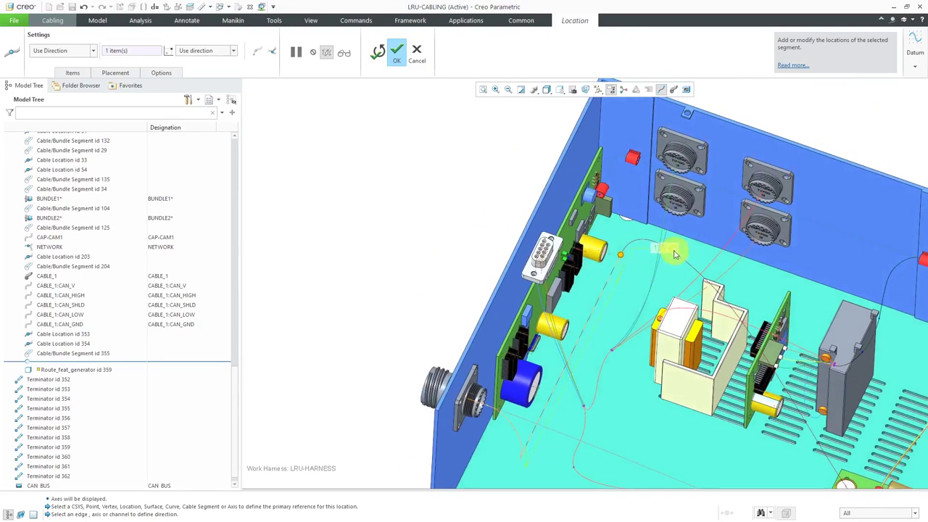
Step: Switch back to surface placement and add a location on the enclosure floor
{"action": "right_click", "coordinate": [363, 178]}
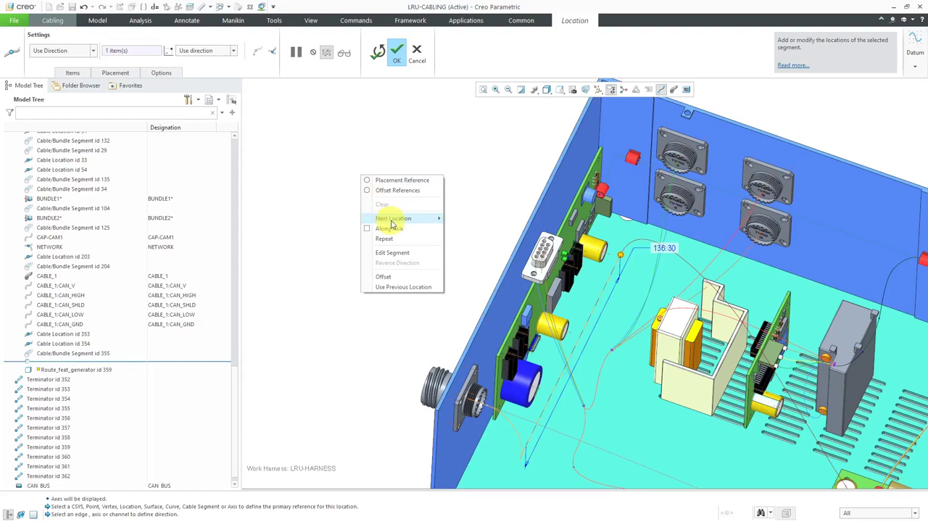
{"action": "mouse_move", "coordinate": [395, 218]}
{"action": "left_click", "coordinate": [469, 219]}
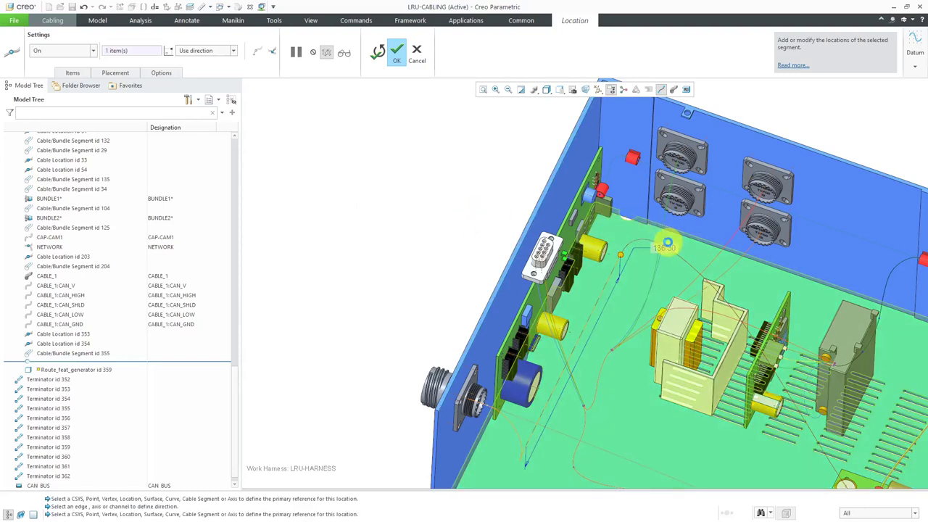
{"action": "left_click", "coordinate": [667, 243]}
Step: Offset the next location along the wall edge to 205.00 using Use Direction
{"action": "right_click", "coordinate": [428, 188]}
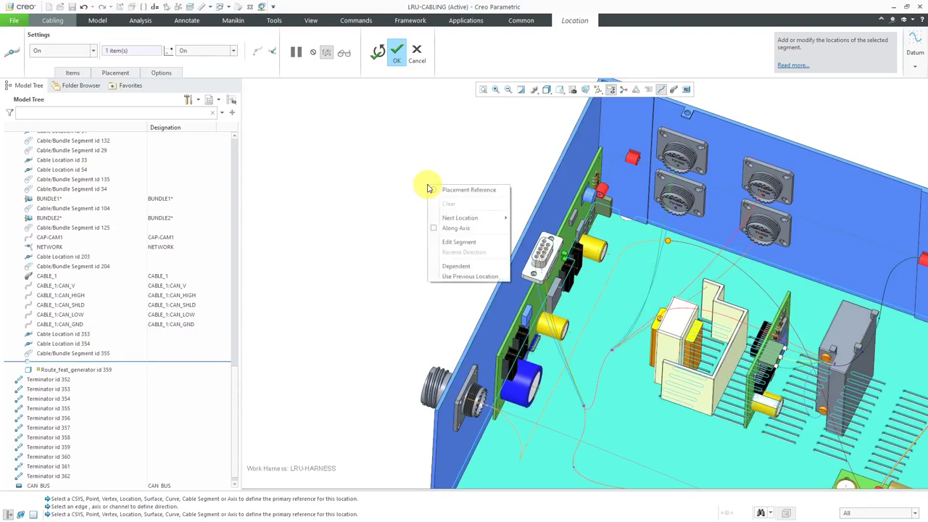
{"action": "mouse_move", "coordinate": [460, 217]}
{"action": "left_click", "coordinate": [542, 227]}
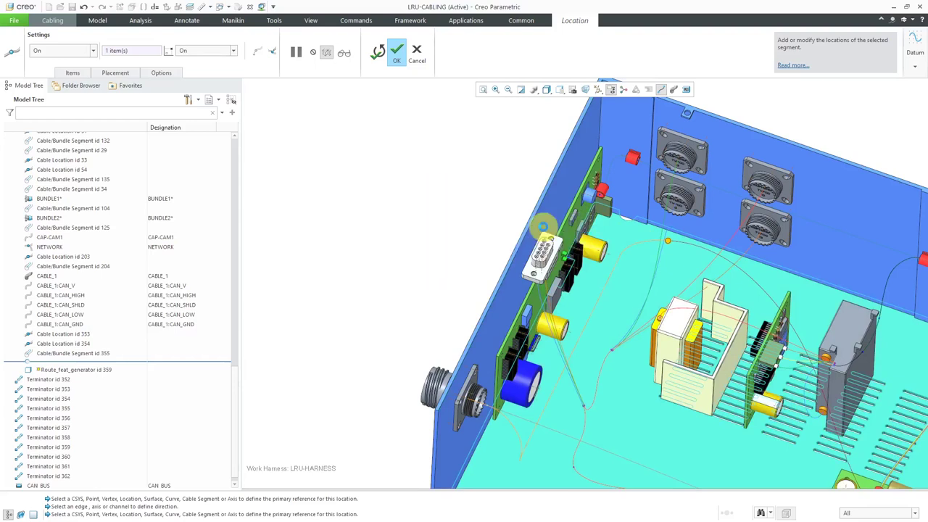
{"action": "left_click", "coordinate": [861, 171]}
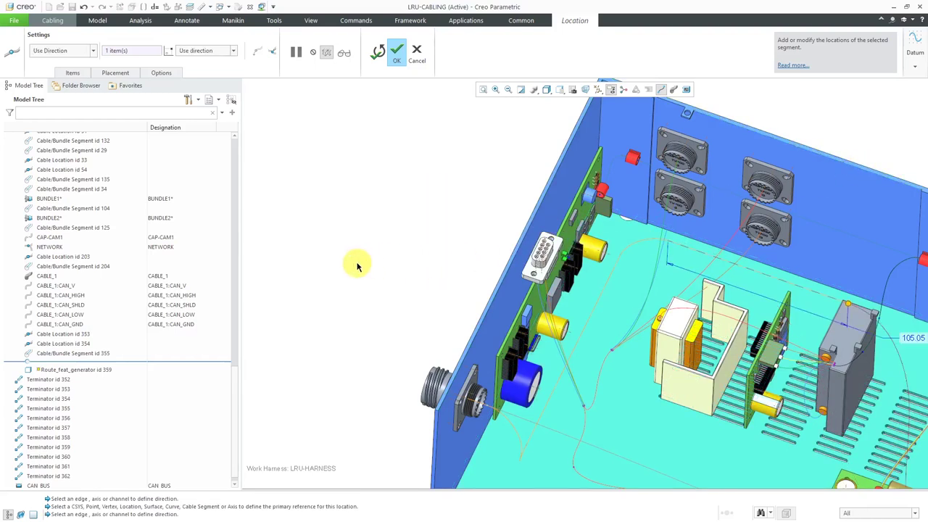
{"action": "key", "text": "ctrl+d"}
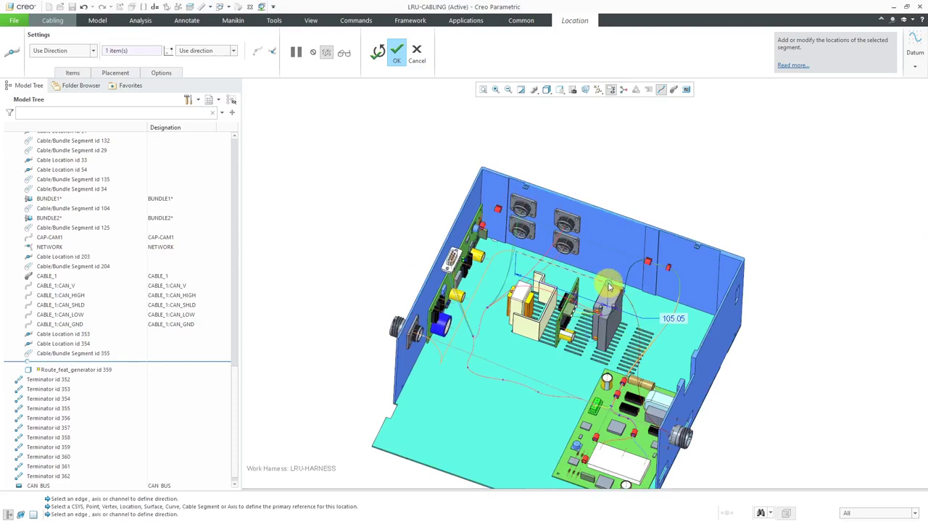
{"action": "left_click_drag", "start_coordinate": [609, 287], "coordinate": [697, 353]}
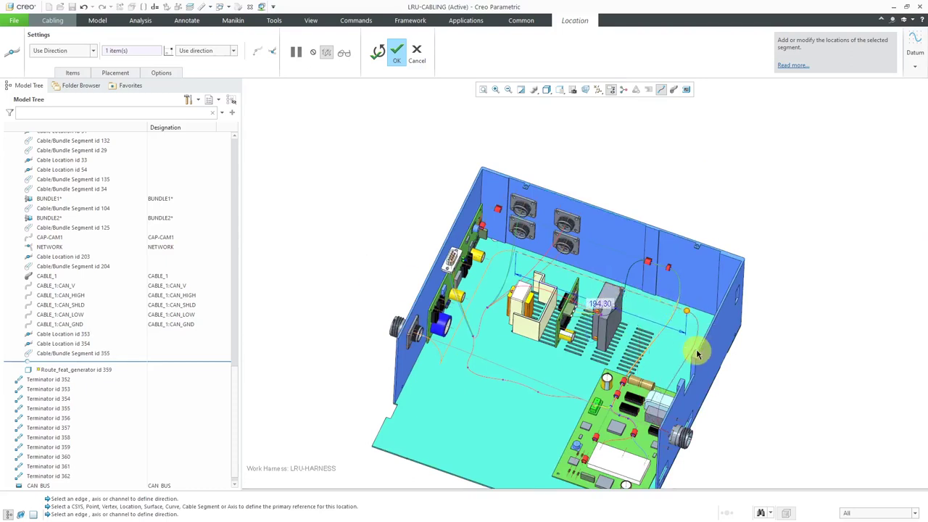
{"action": "middle_click_drag", "start_coordinate": [697, 353], "coordinate": [674, 331]}
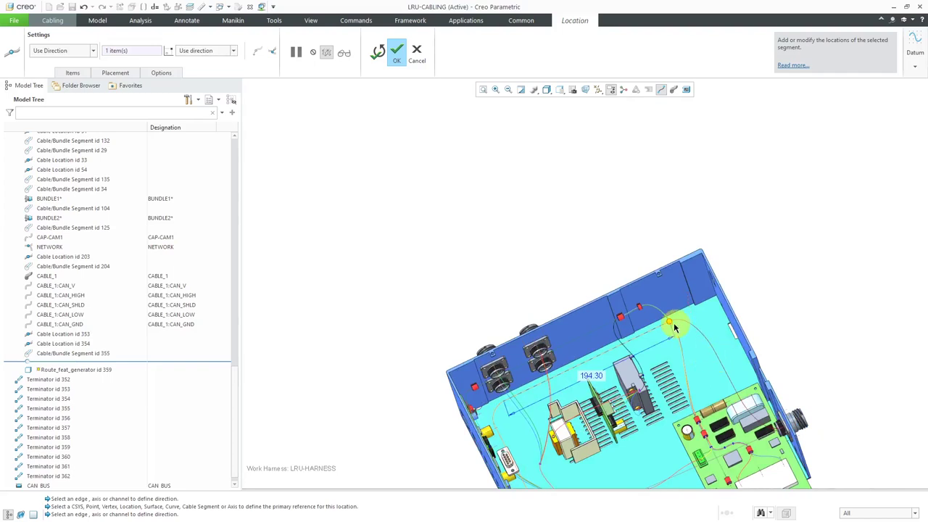
{"action": "left_click_drag", "start_coordinate": [670, 327], "coordinate": [679, 323]}
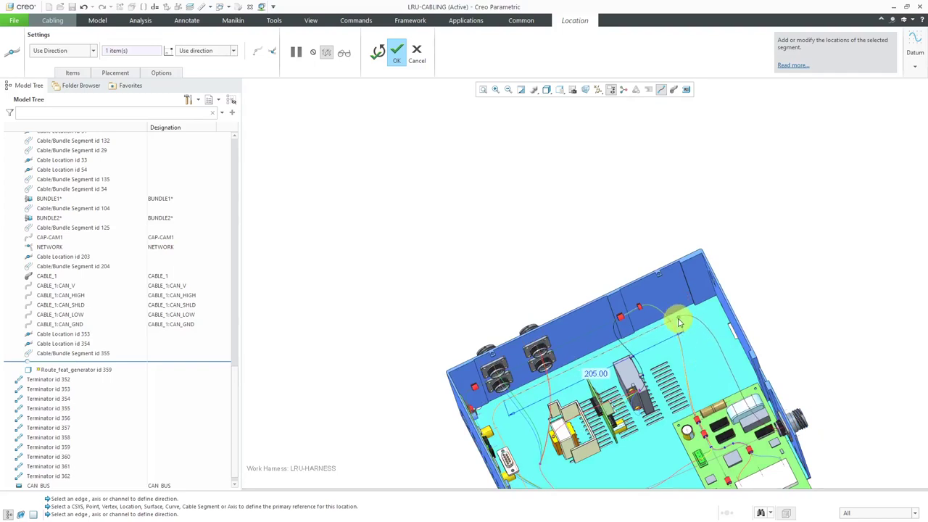
{"action": "middle_click_drag", "start_coordinate": [681, 338], "coordinate": [674, 315]}
Step: Add a floor location and a location higher up the back wall
{"action": "right_click", "coordinate": [484, 182]}
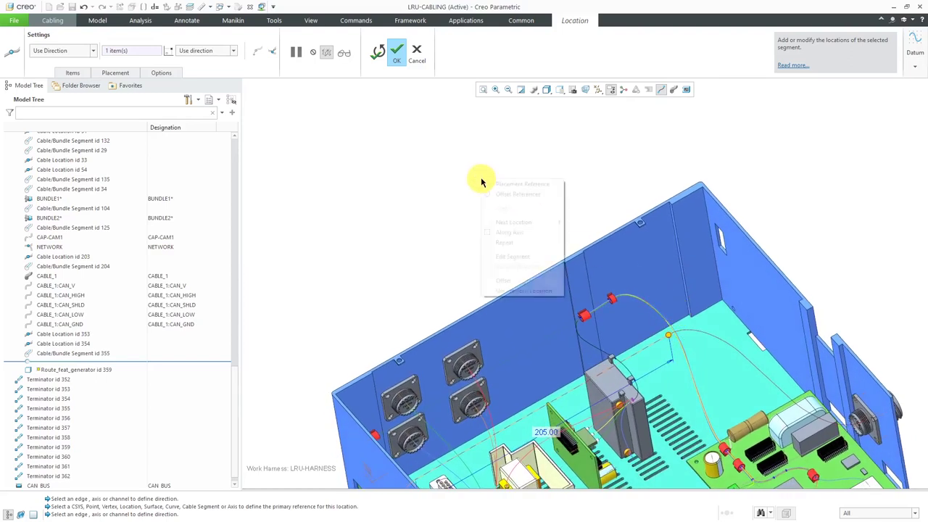
{"action": "mouse_move", "coordinate": [532, 221]}
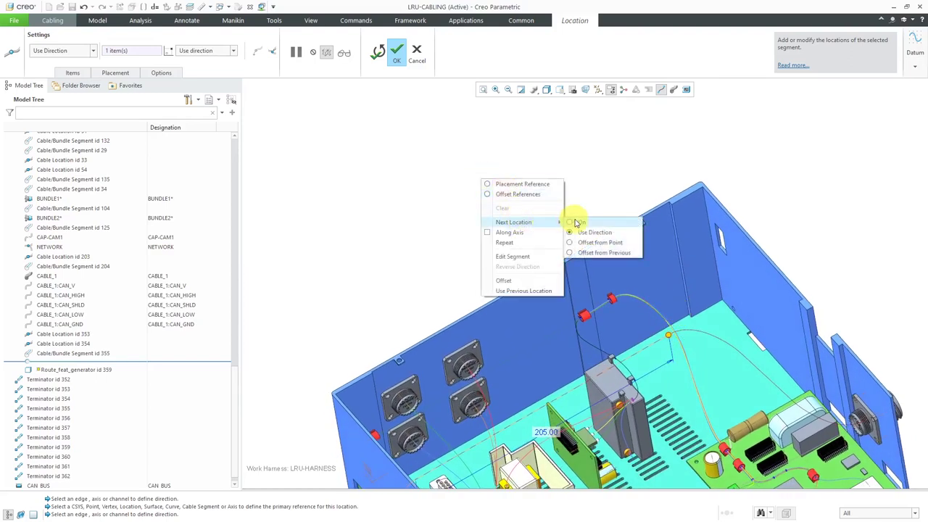
{"action": "left_click", "coordinate": [581, 224]}
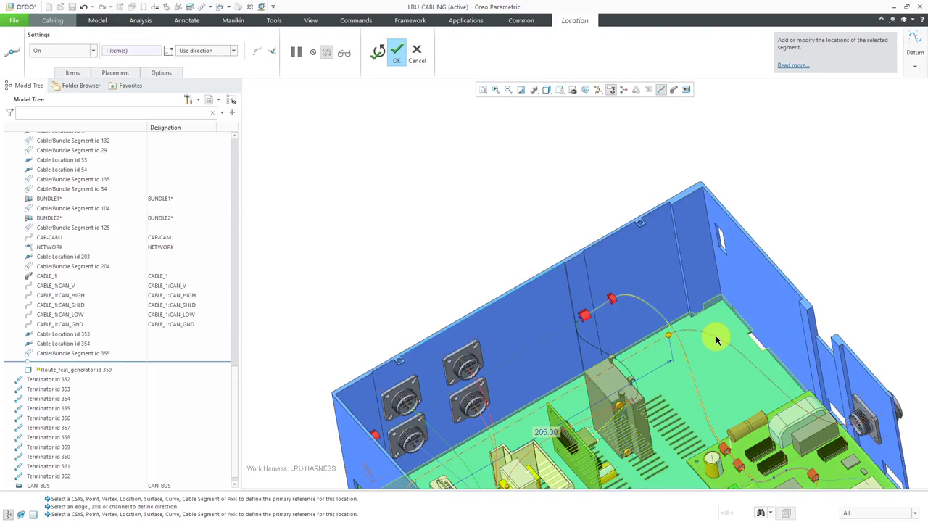
{"action": "left_click", "coordinate": [714, 335]}
{"action": "left_click", "coordinate": [748, 313]}
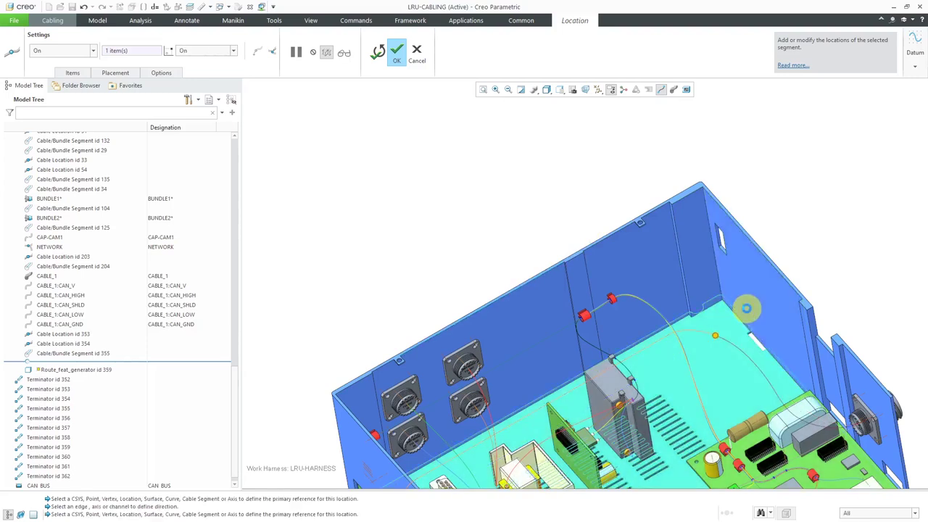
{"action": "middle_click_drag", "start_coordinate": [748, 313], "coordinate": [787, 292]}
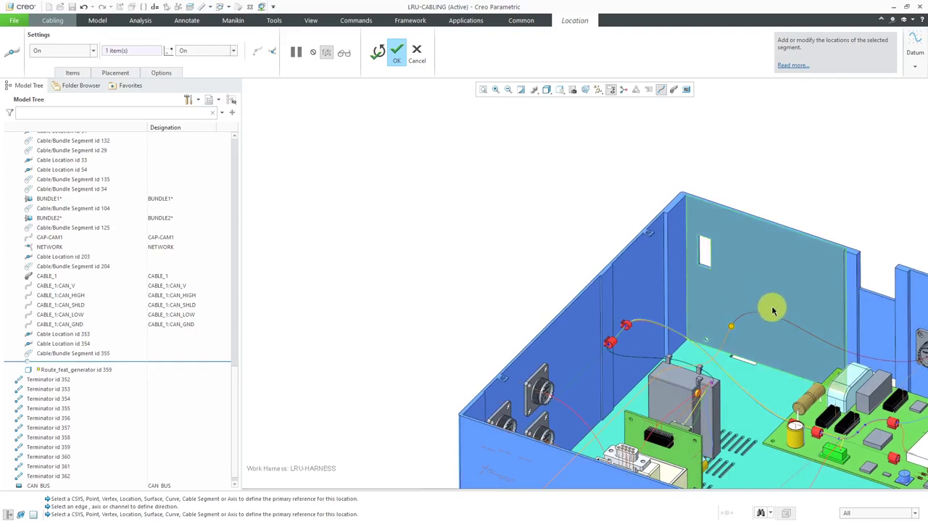
{"action": "left_click", "coordinate": [763, 305]}
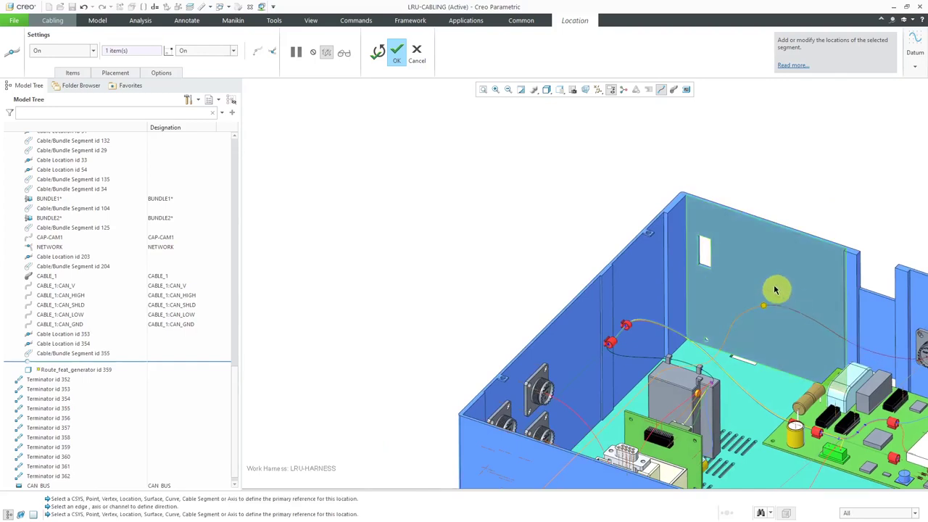
Step: Fix the back-wall location at offset 53.45 along the wall's top edge
{"action": "right_click", "coordinate": [748, 190]}
{"action": "mouse_move", "coordinate": [818, 220]}
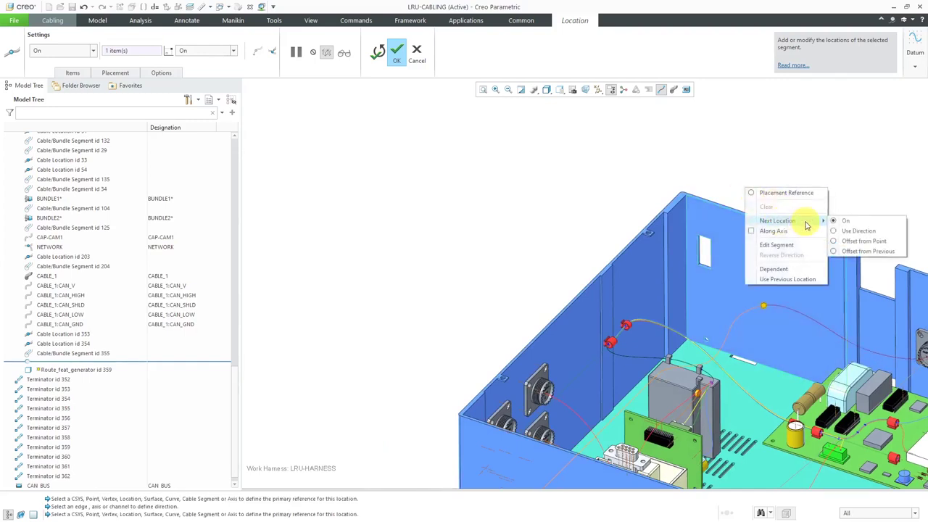
{"action": "left_click", "coordinate": [845, 232]}
{"action": "left_click", "coordinate": [826, 247]}
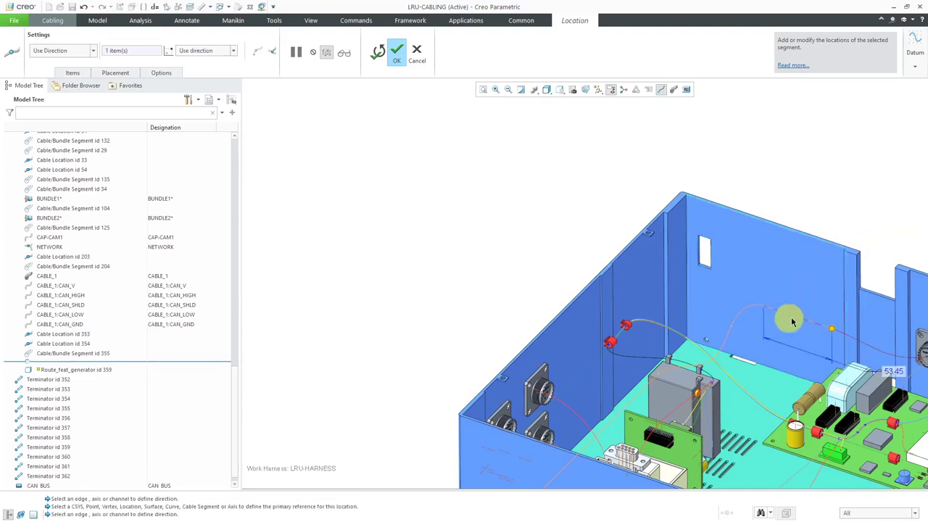
{"action": "left_click", "coordinate": [822, 331]}
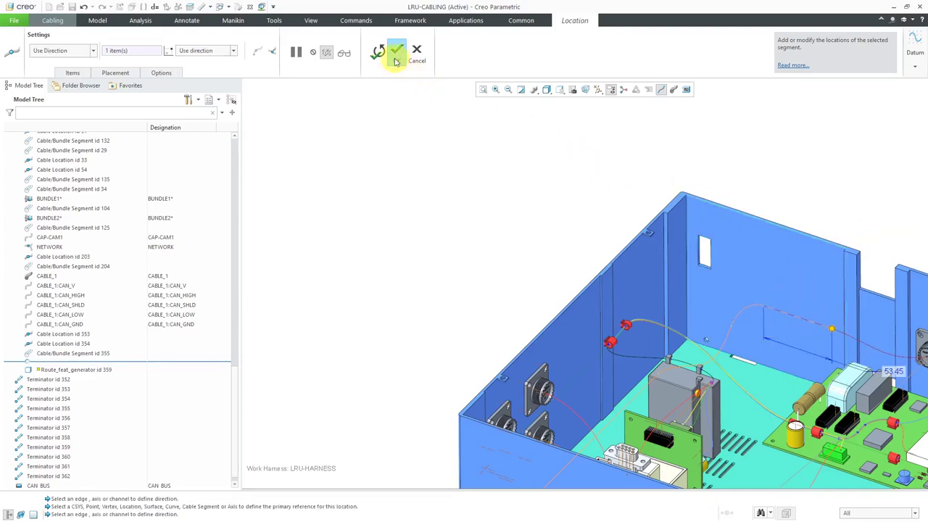
Step: Confirm the new locations, check the thick cable at the connector, then revert to centre lines
{"action": "left_click", "coordinate": [395, 58]}
{"action": "scroll", "coordinate": [510, 150], "scroll_direction": "down", "scroll_amount": 3}
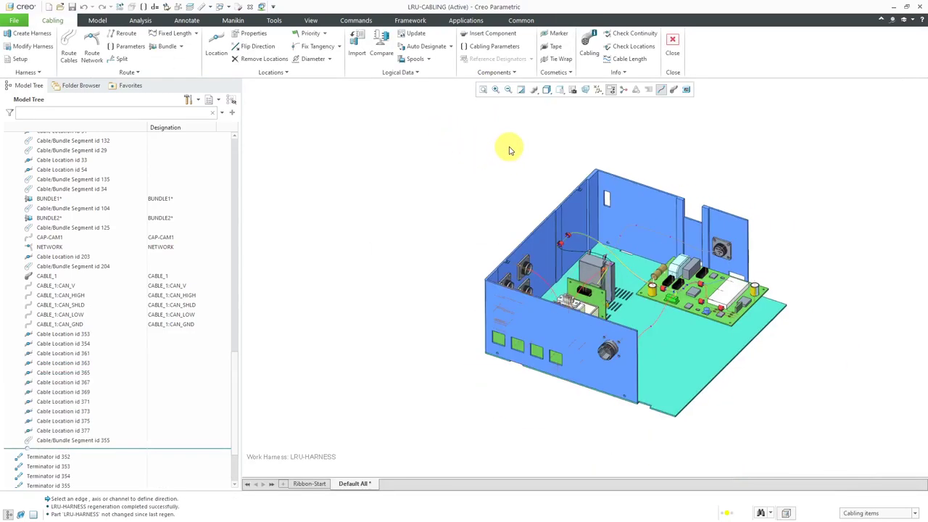
{"action": "left_click", "coordinate": [674, 92]}
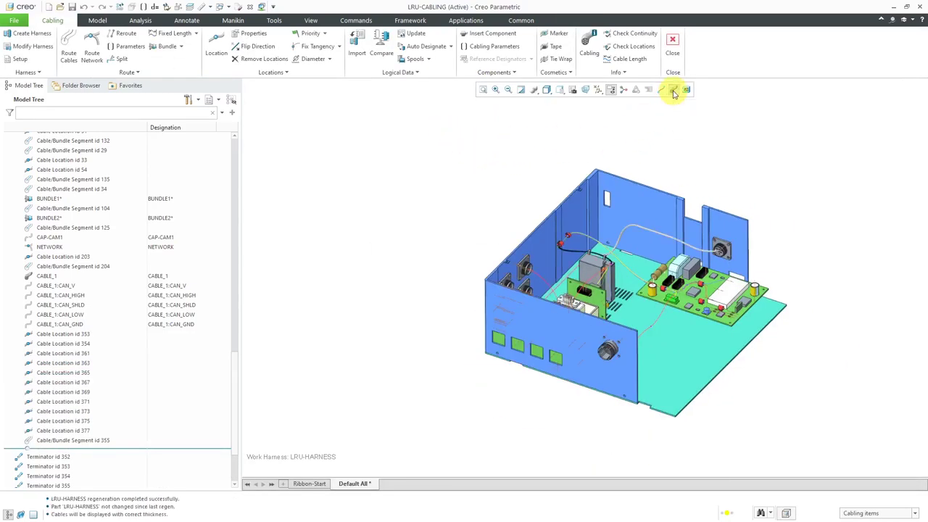
{"action": "middle_click_drag", "start_coordinate": [663, 150], "coordinate": [669, 191]}
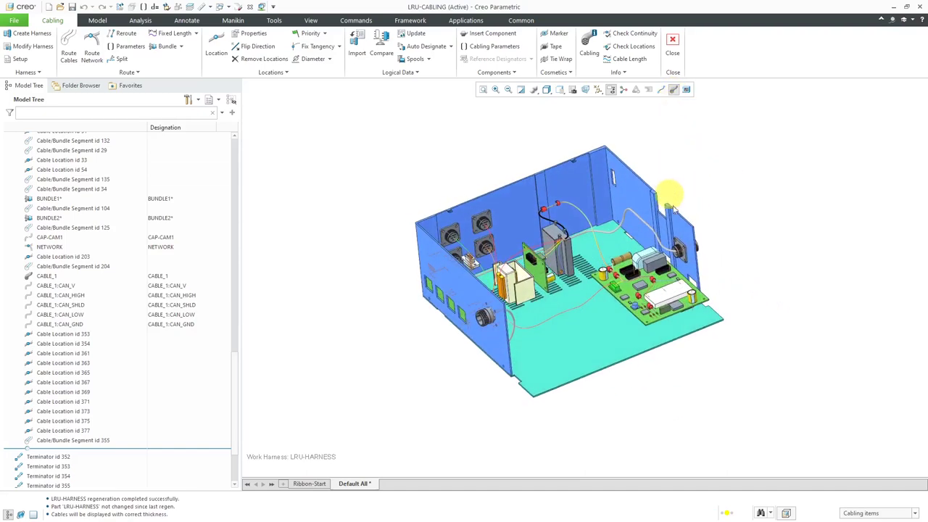
{"action": "scroll", "coordinate": [669, 190], "scroll_direction": "up", "scroll_amount": 5}
{"action": "middle_click_drag", "start_coordinate": [717, 134], "coordinate": [689, 118]}
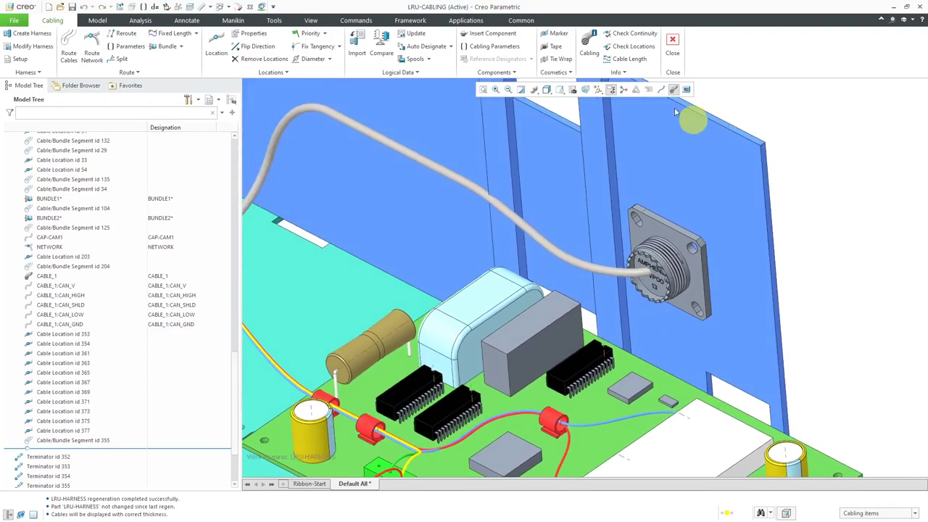
{"action": "left_click", "coordinate": [667, 90]}
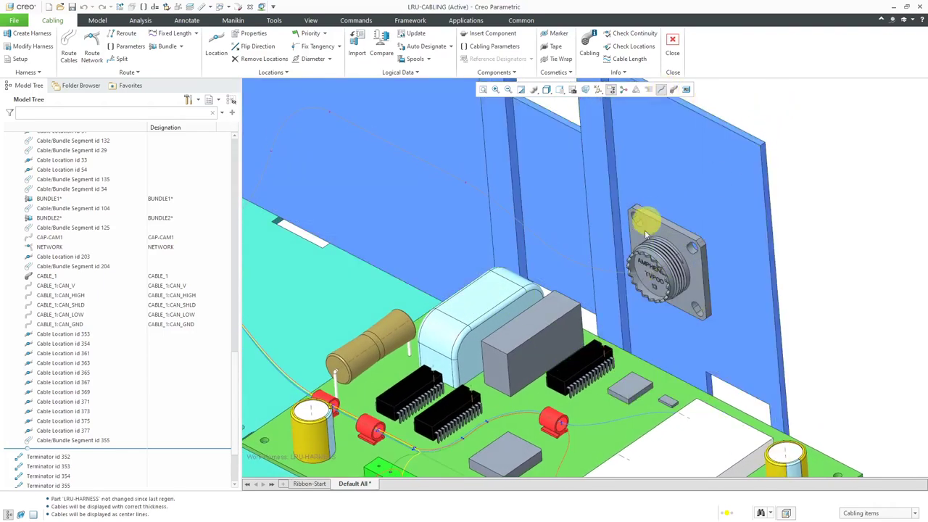
{"action": "left_click", "coordinate": [621, 279]}
Step: Insert a cable location centred on the Amphenol wall connector's face and confirm it
{"action": "right_click", "coordinate": [622, 279]}
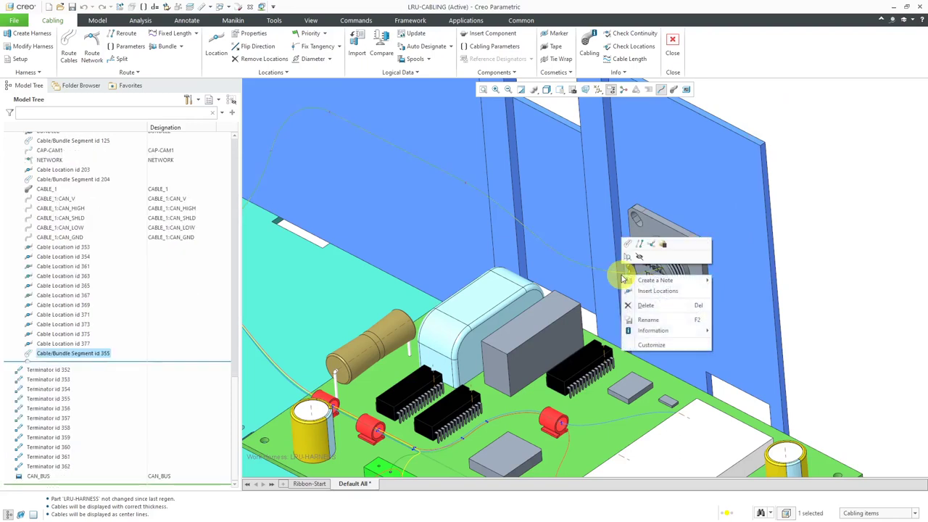
{"action": "left_click", "coordinate": [659, 291]}
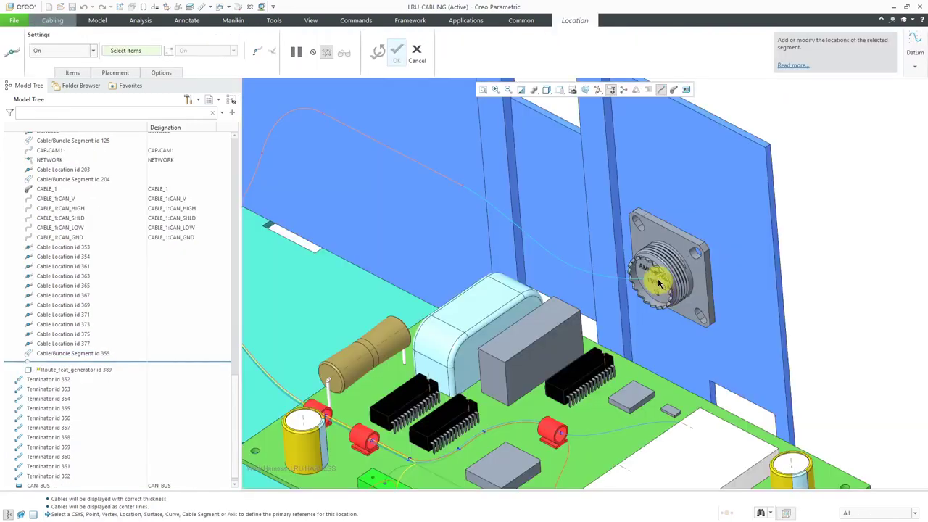
{"action": "scroll", "coordinate": [652, 278], "scroll_direction": "down", "scroll_amount": 5}
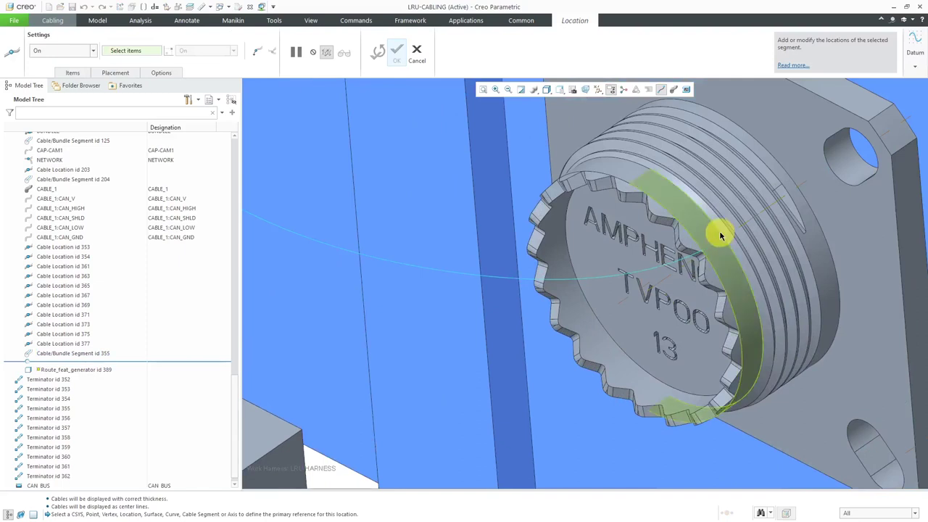
{"action": "left_click", "coordinate": [685, 267]}
{"action": "left_click_drag", "start_coordinate": [685, 267], "coordinate": [634, 307]}
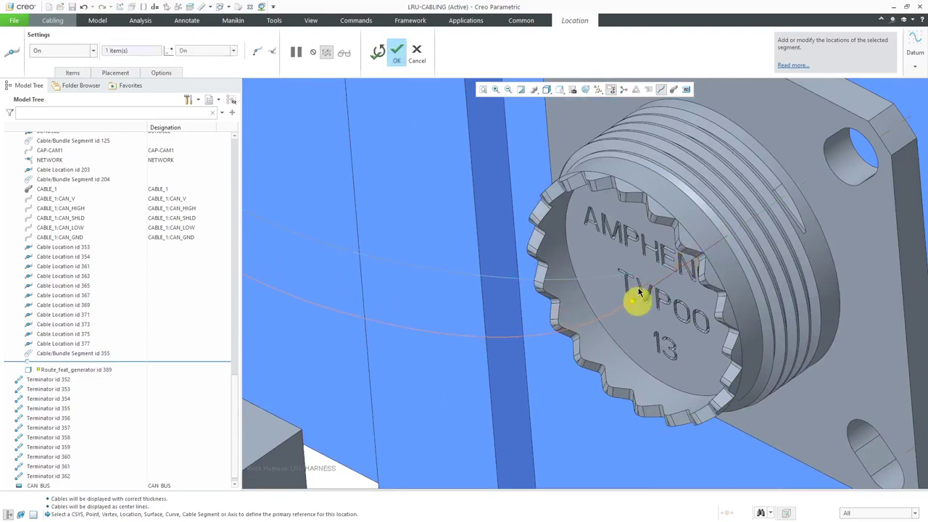
{"action": "scroll", "coordinate": [635, 300], "scroll_direction": "up", "scroll_amount": 5}
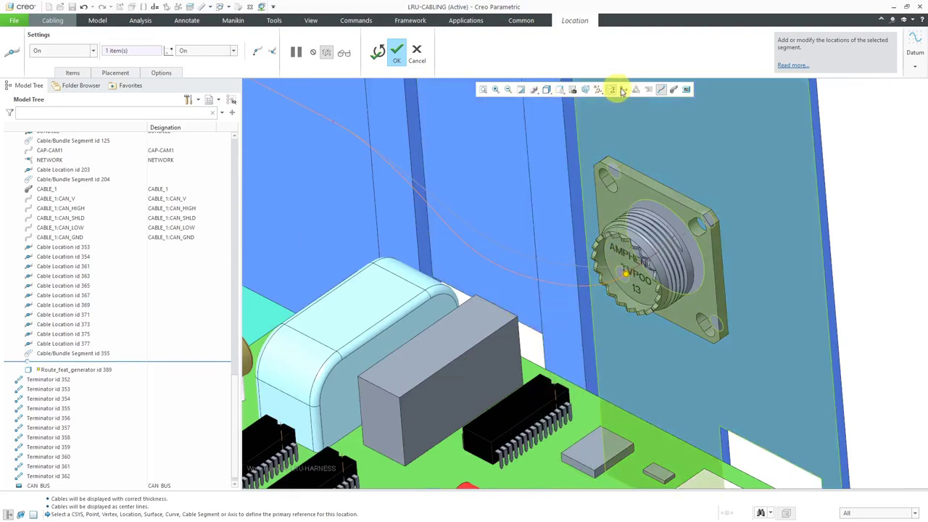
{"action": "left_click", "coordinate": [397, 52]}
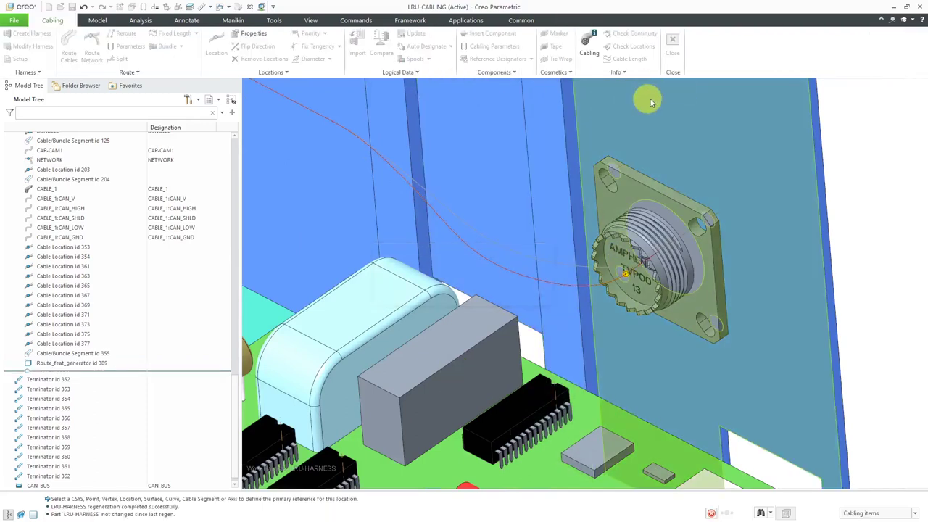
{"action": "left_click", "coordinate": [673, 89]}
{"action": "key", "text": "ctrl+d"}
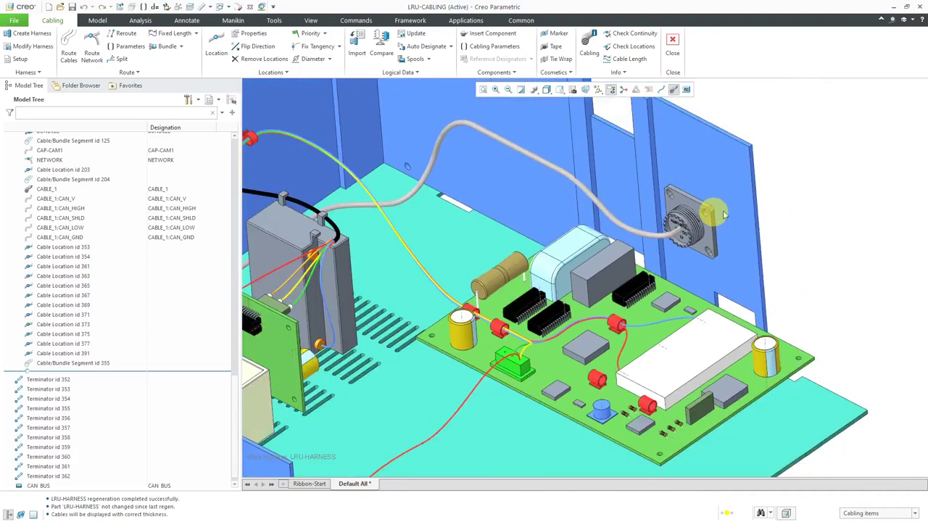